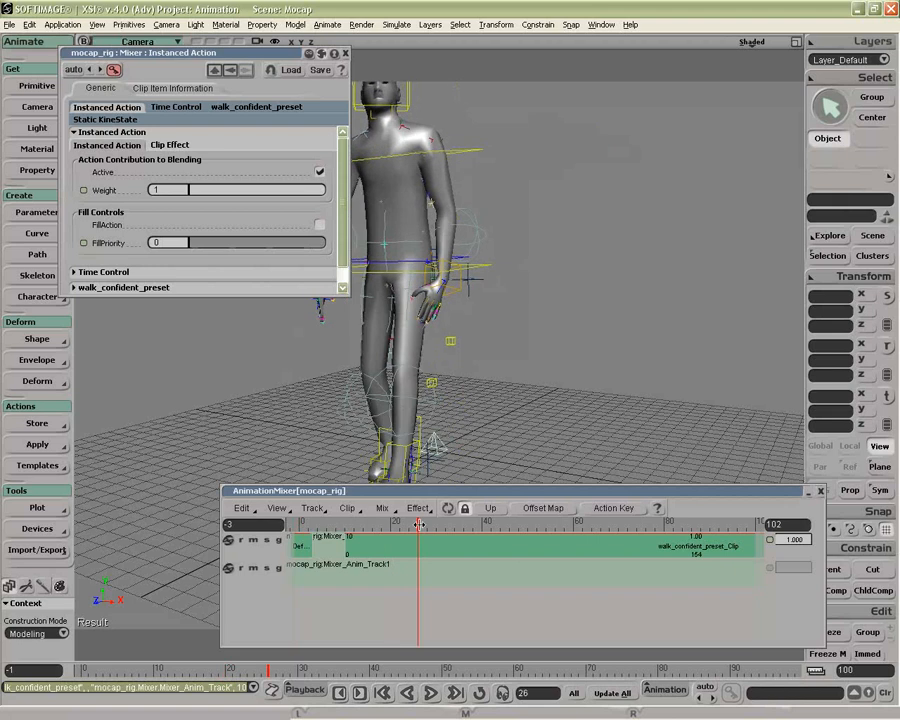
# Switch the walk_confident_preset clip's Active option off and on again, and mute and unmute the track that holds it
pyautogui.moveTo(785, 539); pyautogui.dragTo(812, 535)
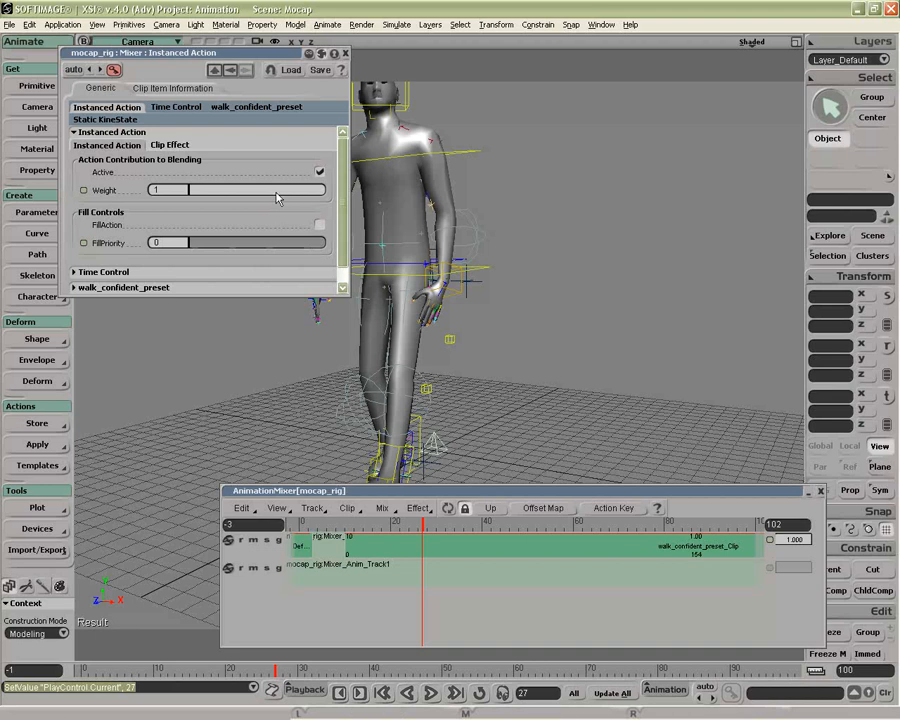
pyautogui.click(319, 173)
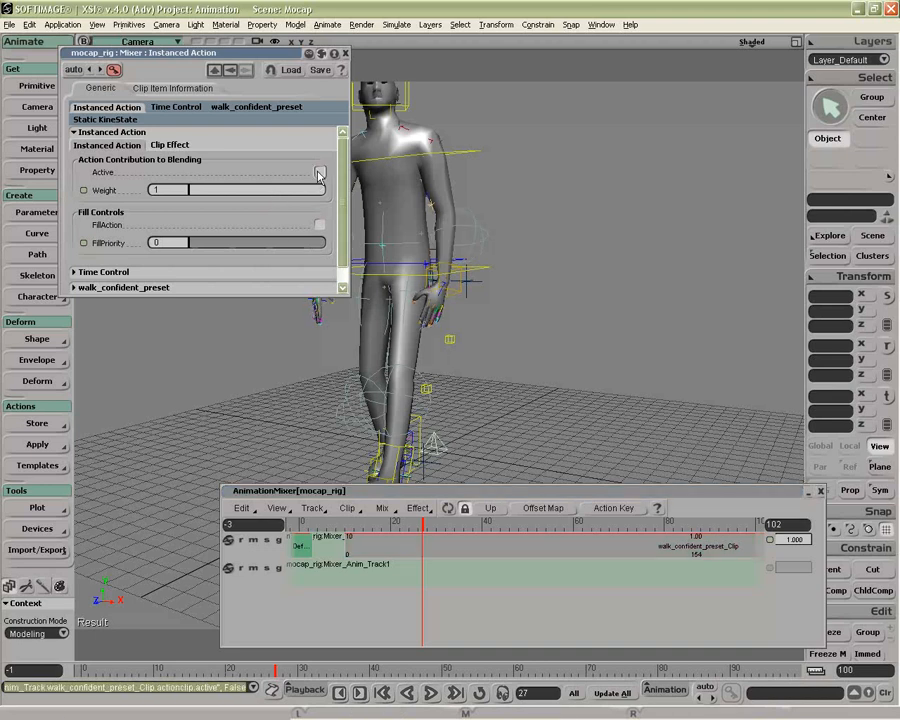
pyautogui.click(319, 173)
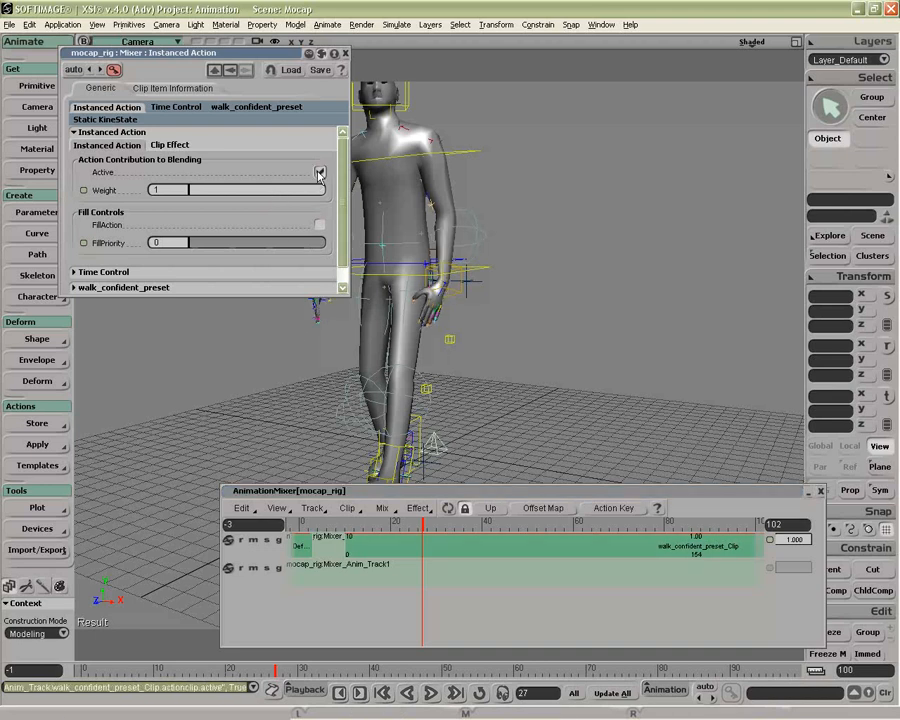
pyautogui.click(254, 541)
pyautogui.click(254, 541)
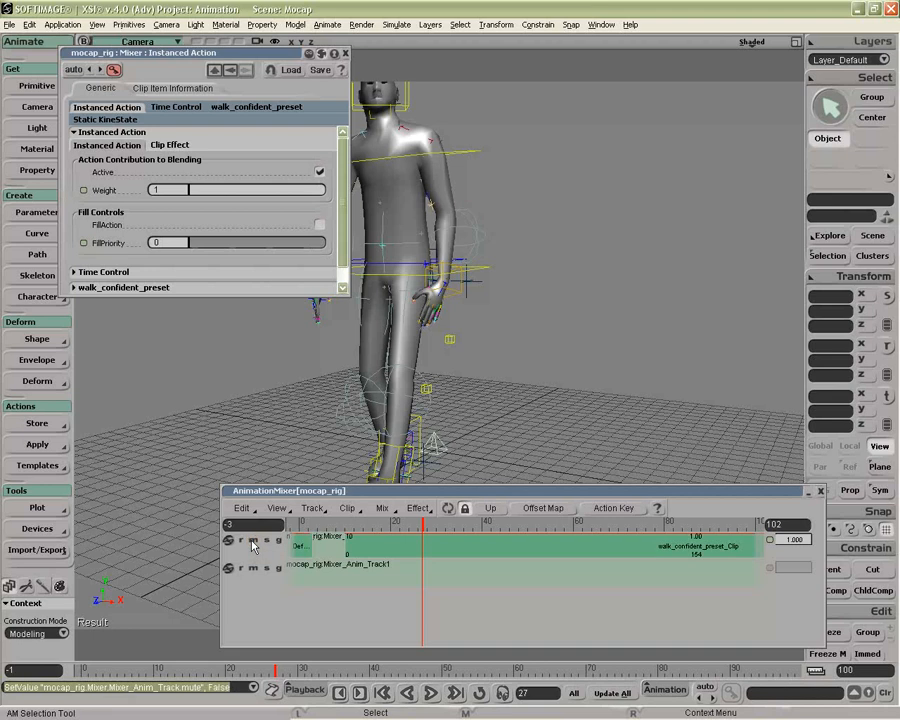
# Add the sit_computerwork_preset source as a clip on Mixer_Anim_Track1 and shift it earlier in time
pyautogui.rightClick(327, 562)
pyautogui.click(330, 350)
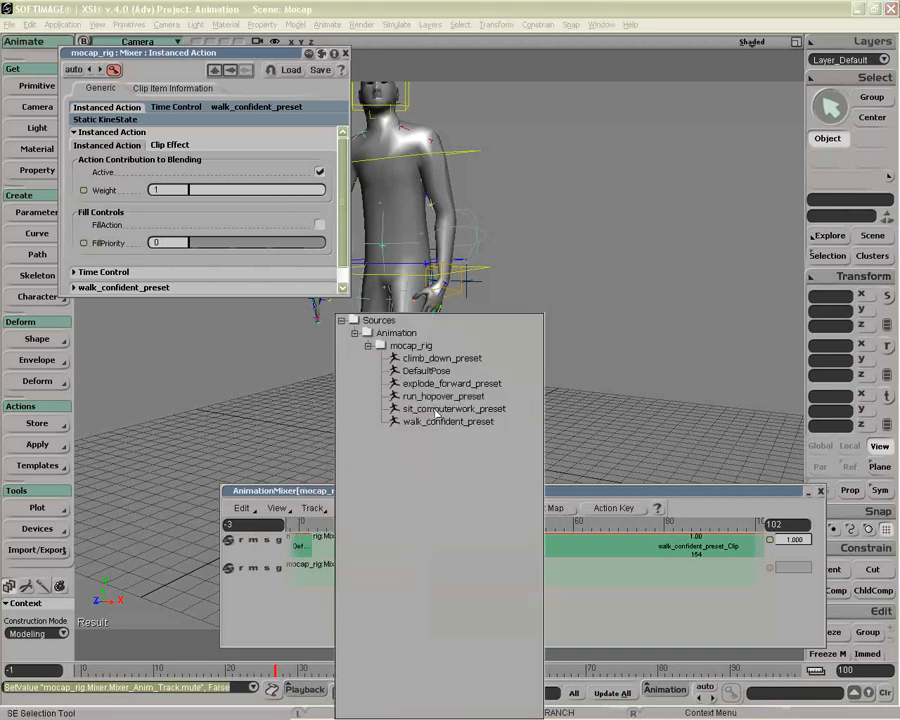
pyautogui.click(434, 411)
pyautogui.moveTo(376, 570); pyautogui.dragTo(326, 575)
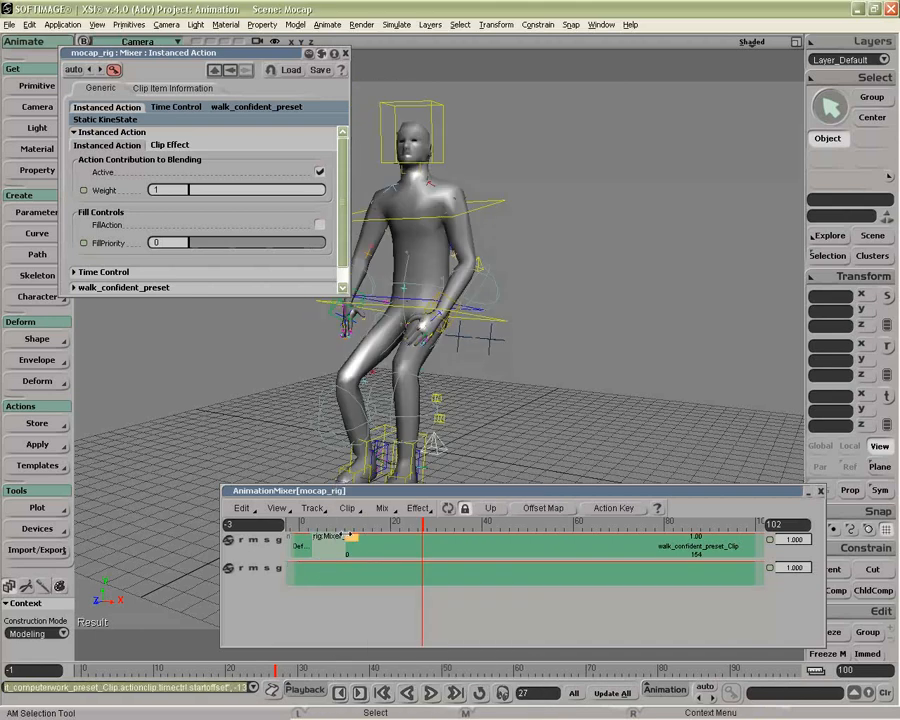
# Enable FillAction for the sit_computerwork_preset clip and scrub to frame 26 to check the fill against the walk clip
pyautogui.moveTo(335, 523)
pyautogui.mouseDown()
pyautogui.moveTo(495, 530)
pyautogui.moveTo(329, 527)
pyautogui.mouseUp()
pyautogui.rightClick(416, 576)
pyautogui.click(398, 576)
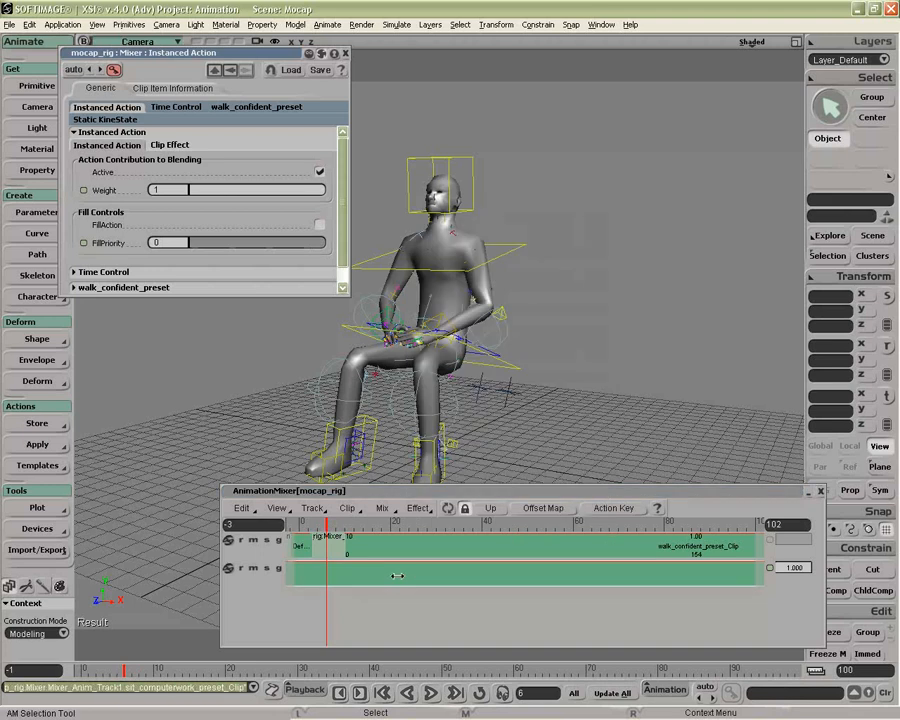
pyautogui.click(319, 225)
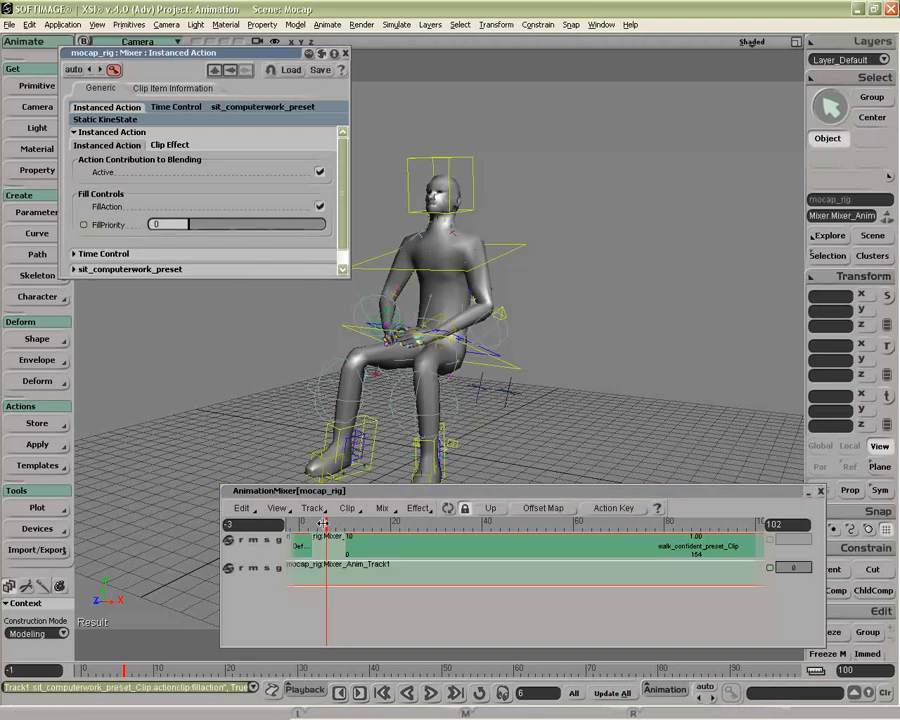
pyautogui.click(312, 524)
pyautogui.moveTo(312, 524); pyautogui.dragTo(418, 532)
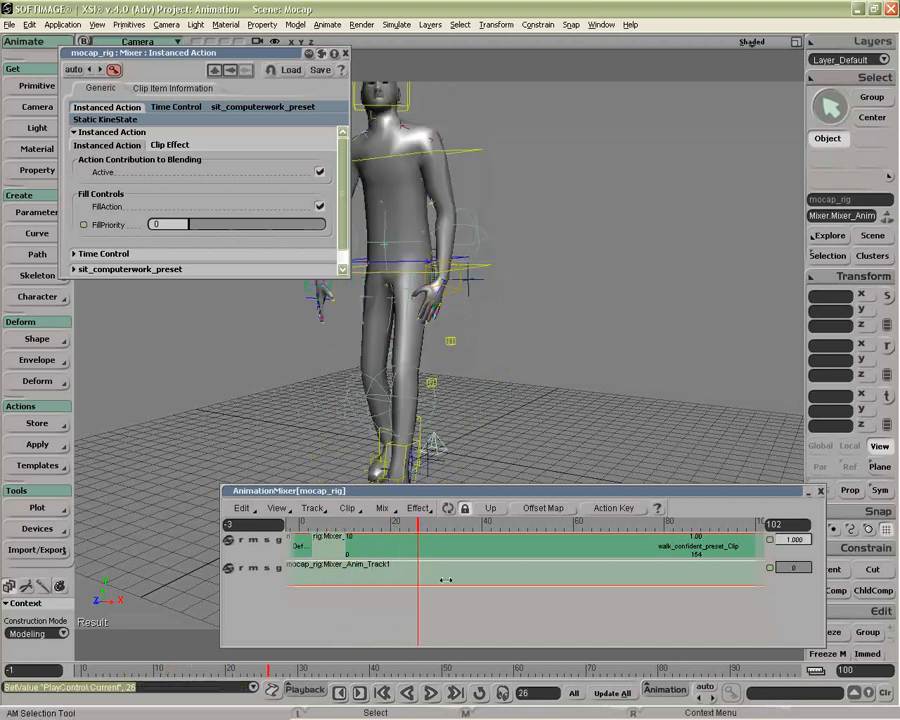
# Add another animation track and place a copy of the sit_computerwork_preset clip on it, shifted to start before frame 0
pyautogui.hotkey('shift', 'a')
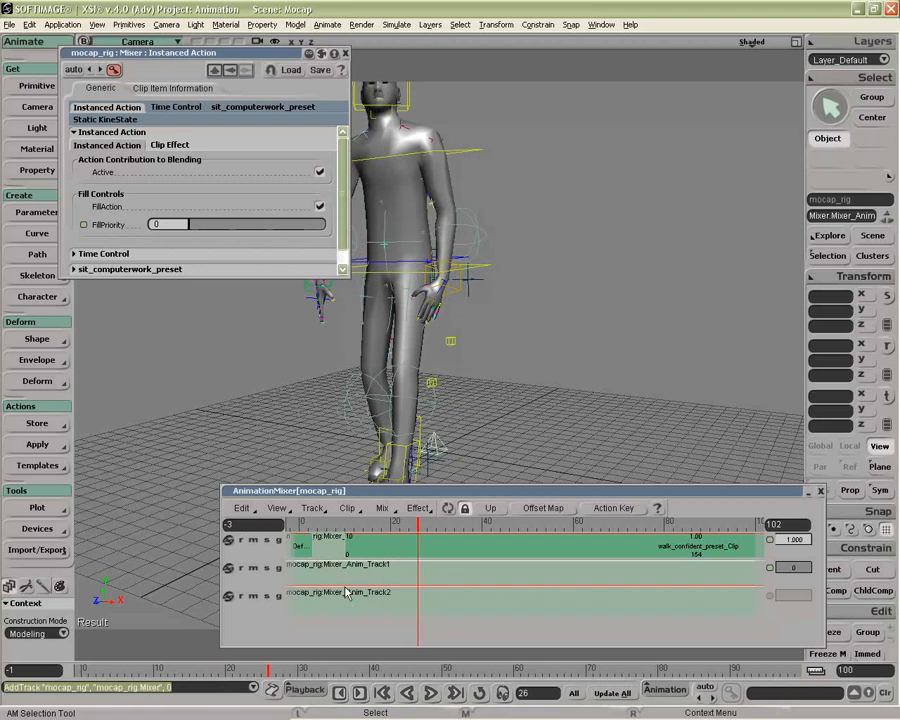
pyautogui.click(294, 606)
pyautogui.click(287, 604)
pyautogui.moveTo(326, 579); pyautogui.dragTo(328, 599)
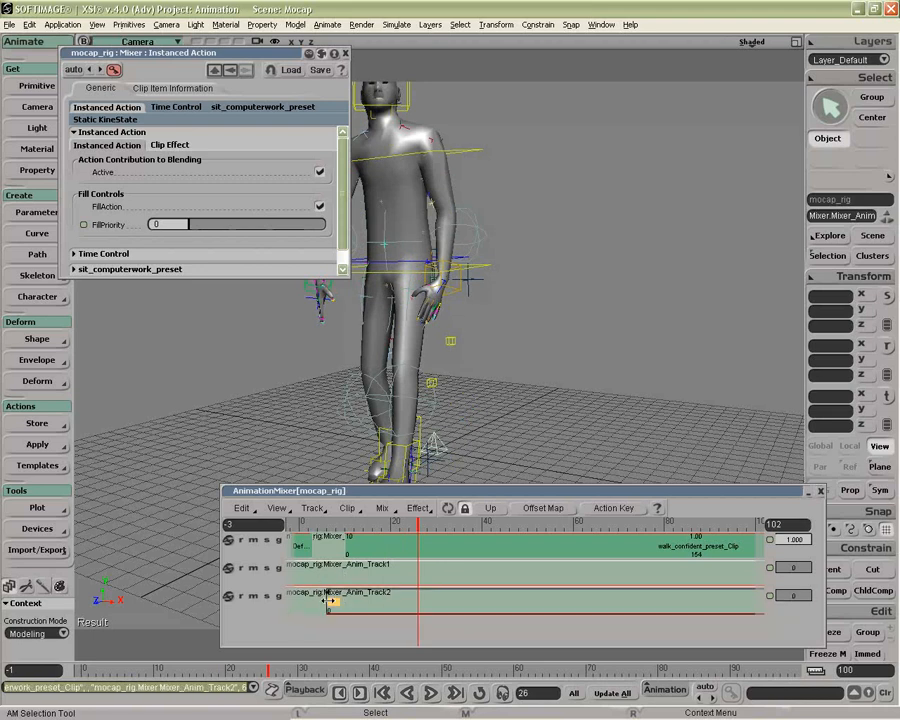
pyautogui.moveTo(446, 610); pyautogui.dragTo(377, 600)
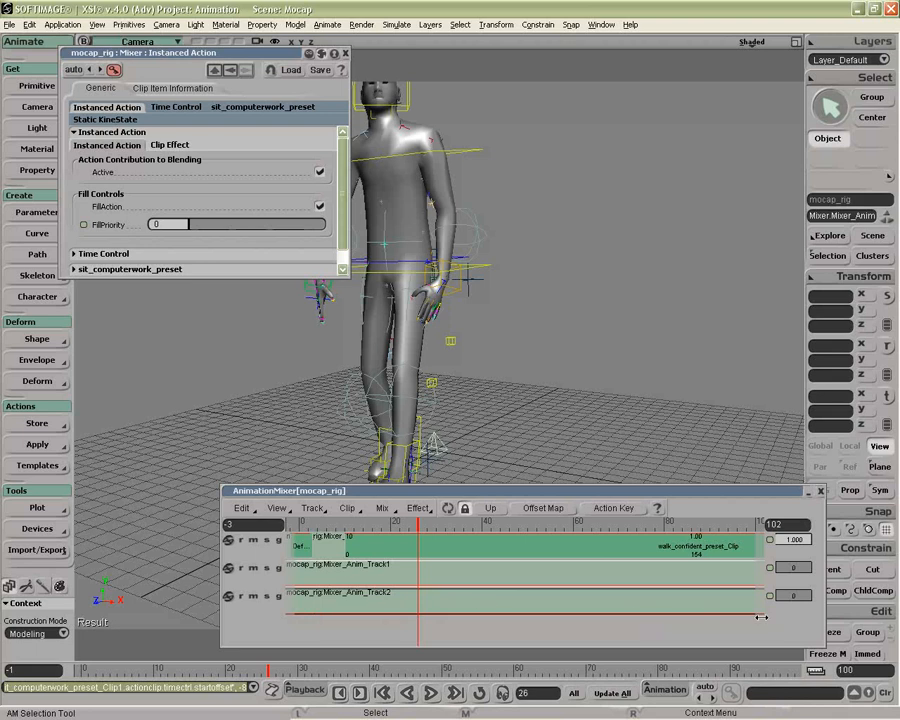
# Set the fill priority of the sit clip on Mixer_Anim_Track1 to about 5 and scrub the opening frames
pyautogui.click(796, 568)
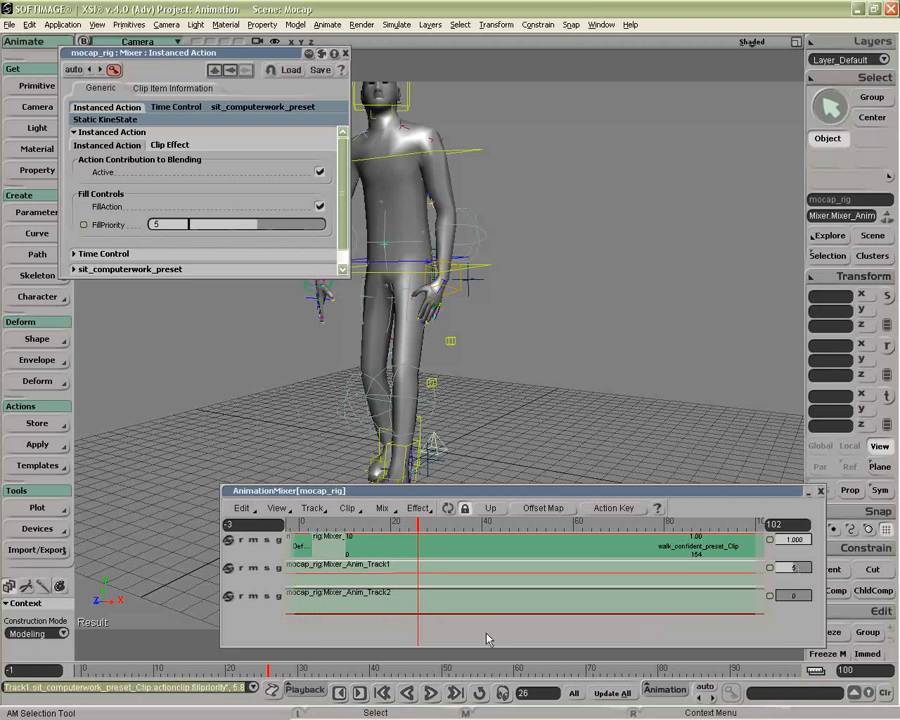
pyautogui.moveTo(307, 527); pyautogui.dragTo(320, 525)
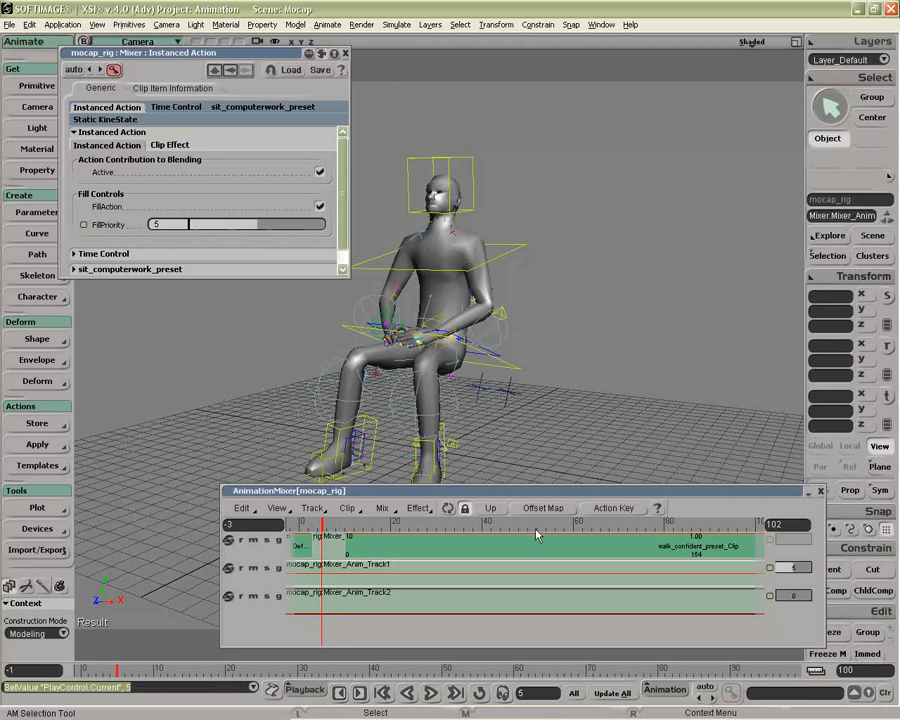
pyautogui.click(350, 526)
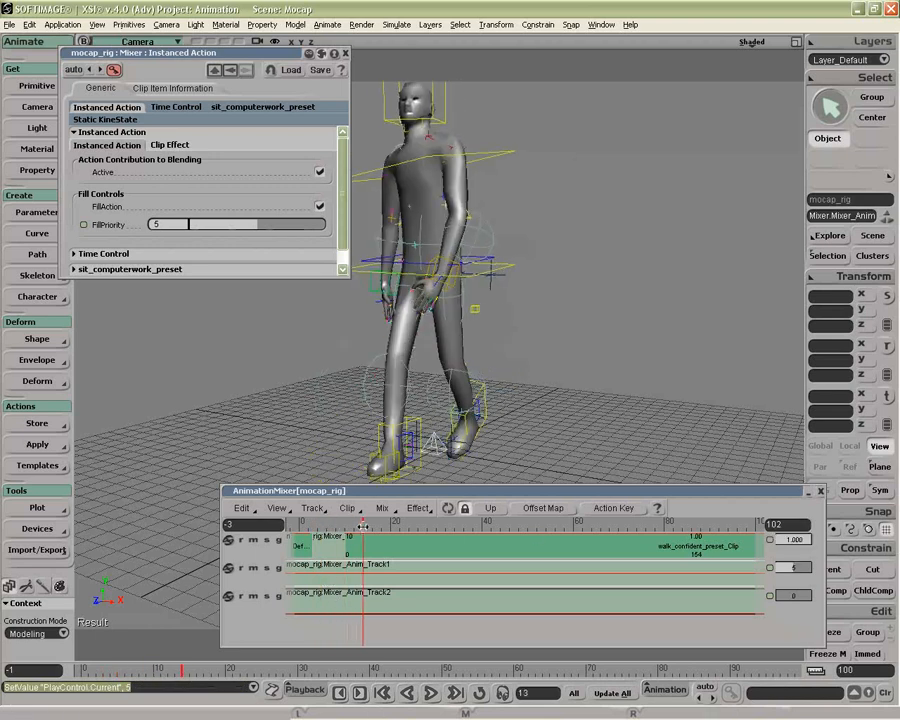
pyautogui.moveTo(350, 526); pyautogui.dragTo(367, 526)
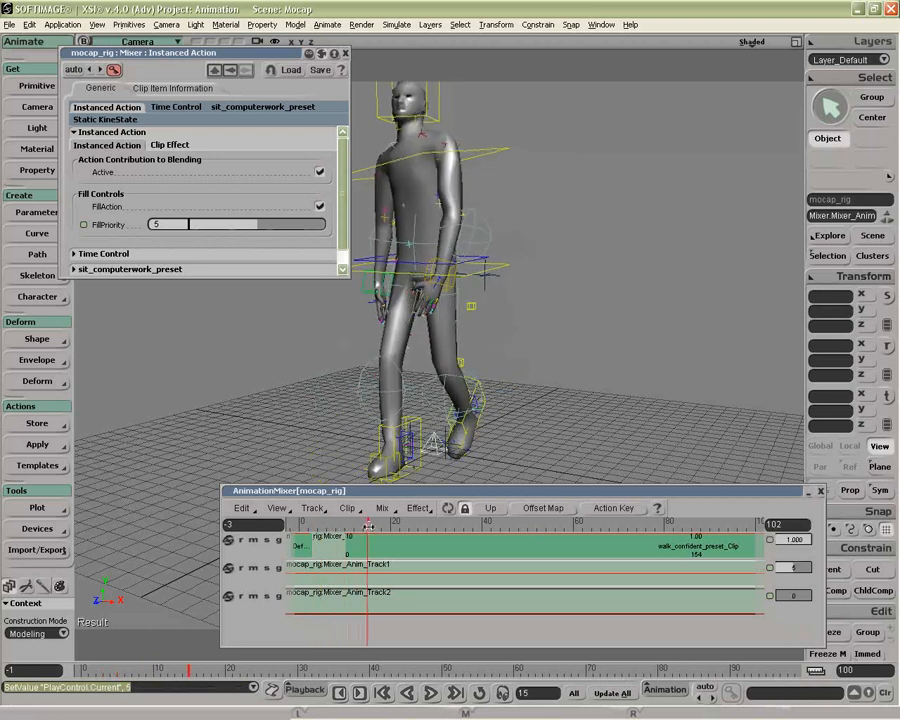
# Delete both sit_computerwork_preset clips and open the Time Control settings of the walk_confident_preset clip
pyautogui.click(401, 598)
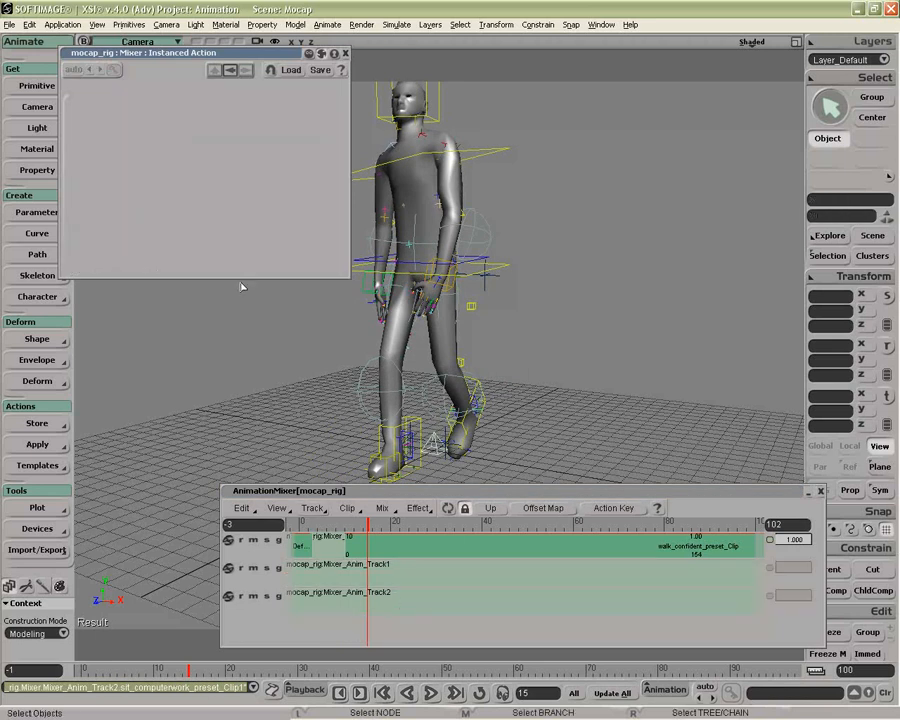
pyautogui.click(412, 541)
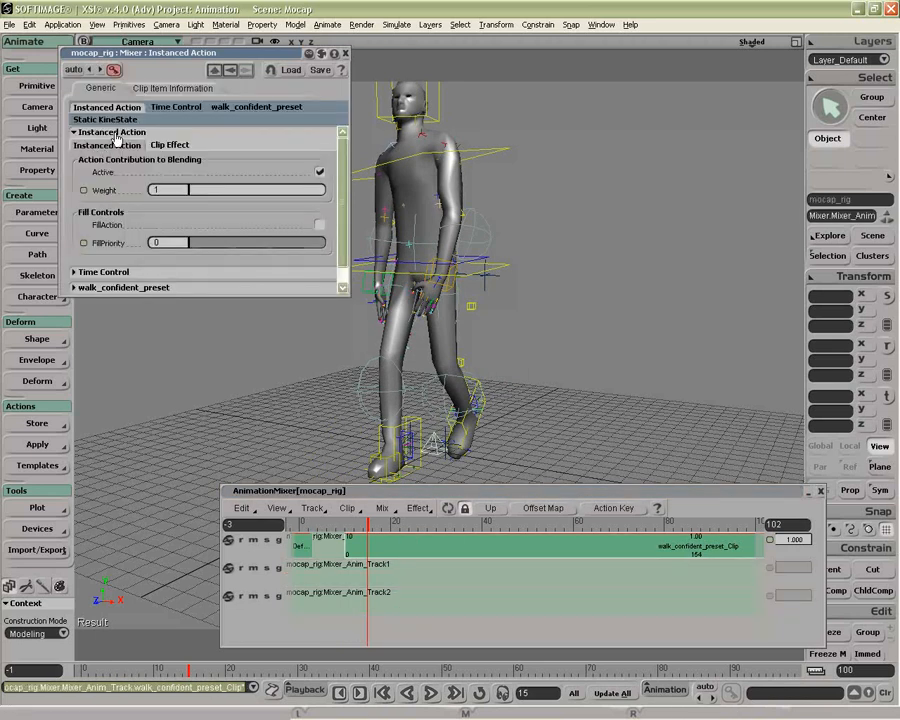
pyautogui.click(111, 132)
pyautogui.click(103, 147)
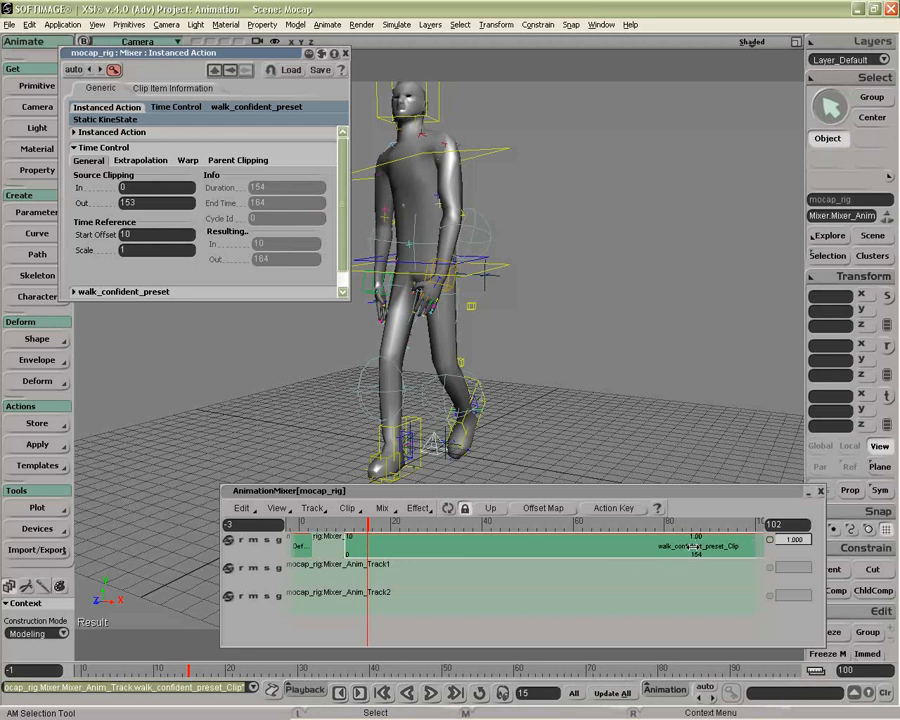
# Set the walk clip's source clipping In value to 1 and then to 2, with the playhead at frame 11
pyautogui.click(349, 524)
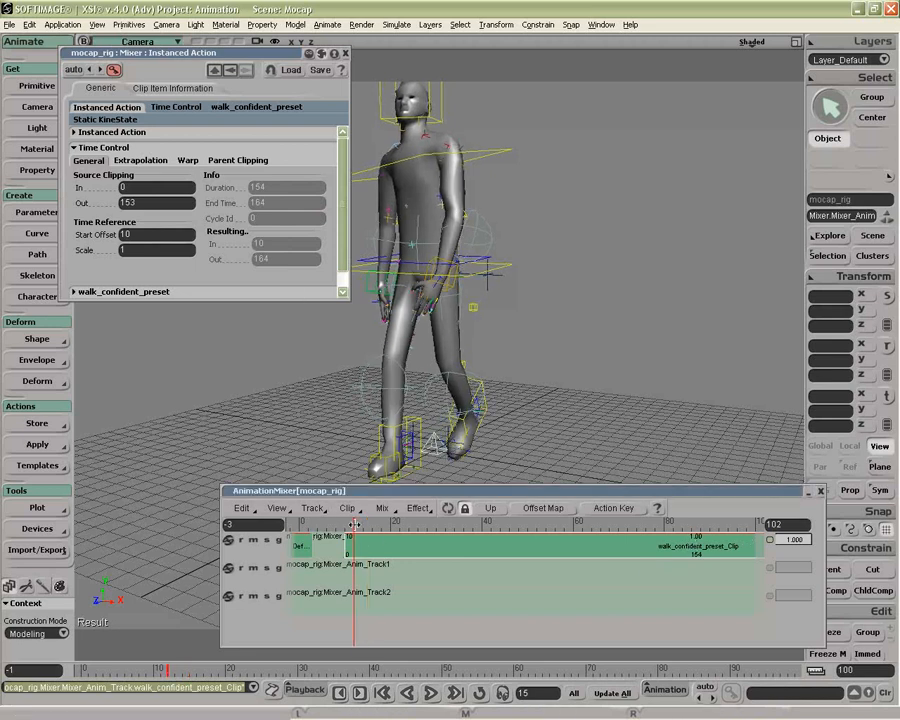
pyautogui.moveTo(349, 524); pyautogui.dragTo(350, 523)
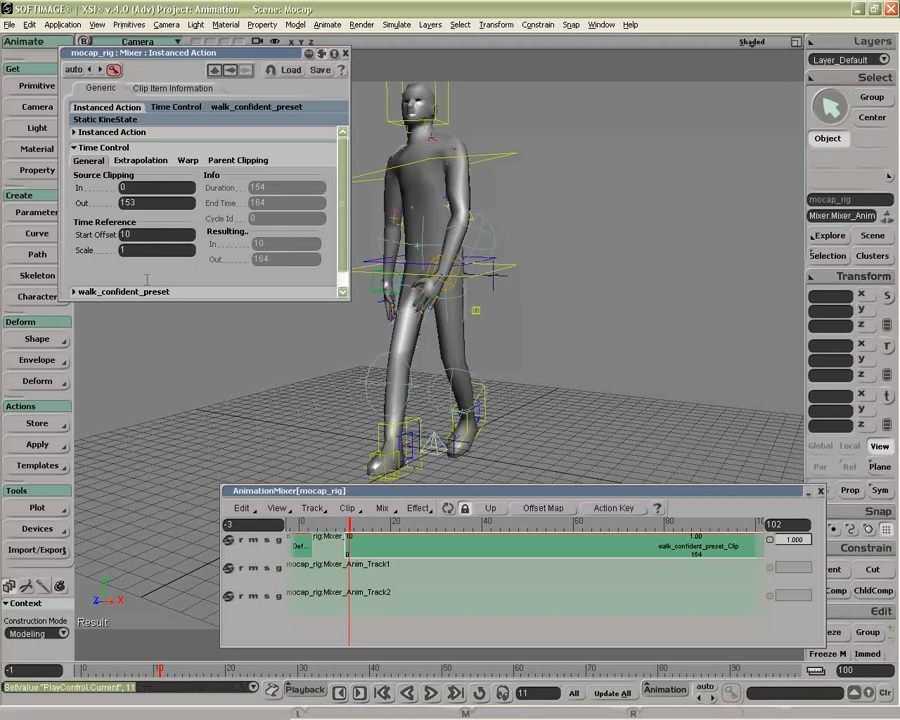
pyautogui.click(137, 187)
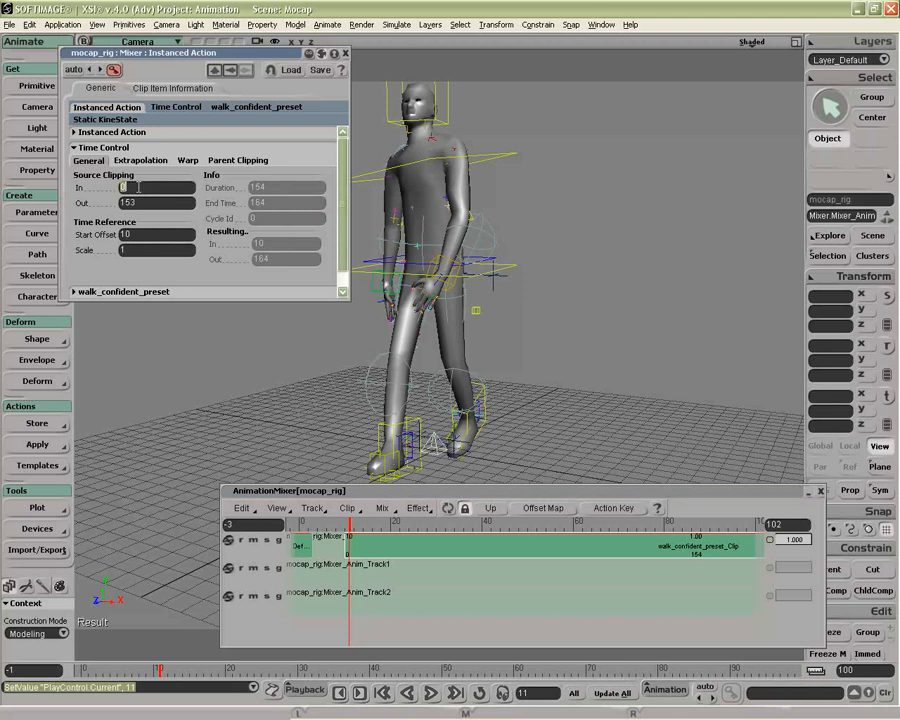
pyautogui.write('1')
pyautogui.press('Return')
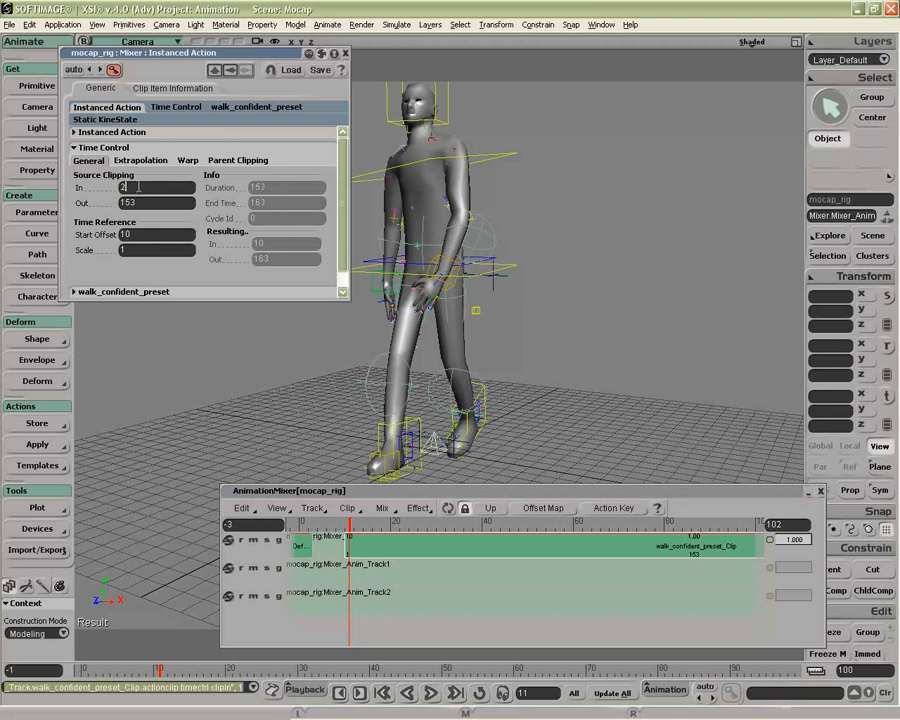
pyautogui.press('Return')
# Trim away the part of the walk_confident_preset clip before frame 14
pyautogui.moveTo(349, 530)
pyautogui.mouseDown()
pyautogui.moveTo(342, 525)
pyautogui.moveTo(361, 519)
pyautogui.mouseUp()
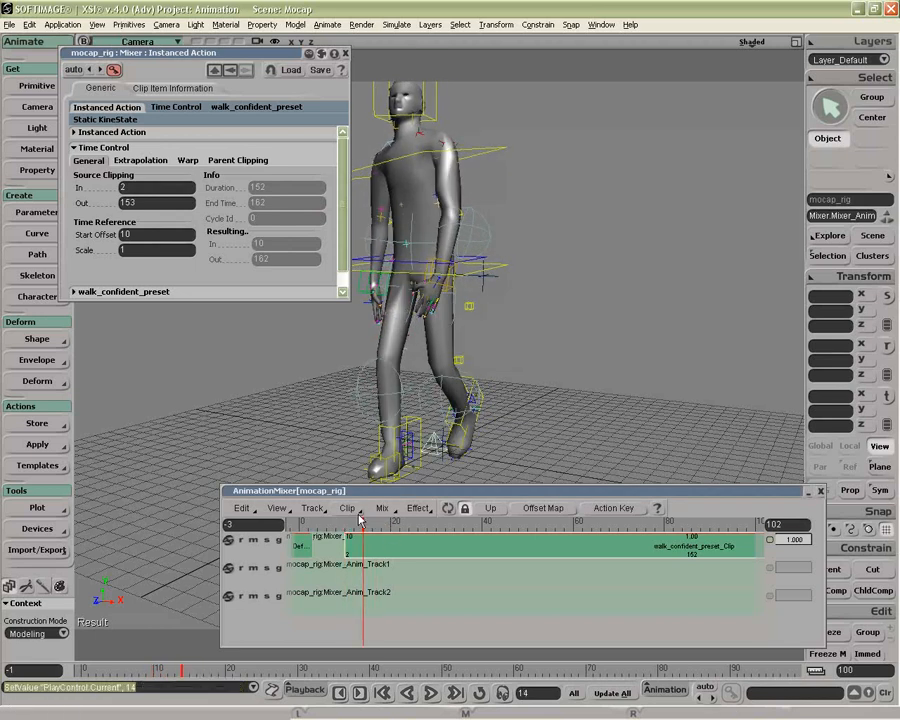
pyautogui.click(350, 509)
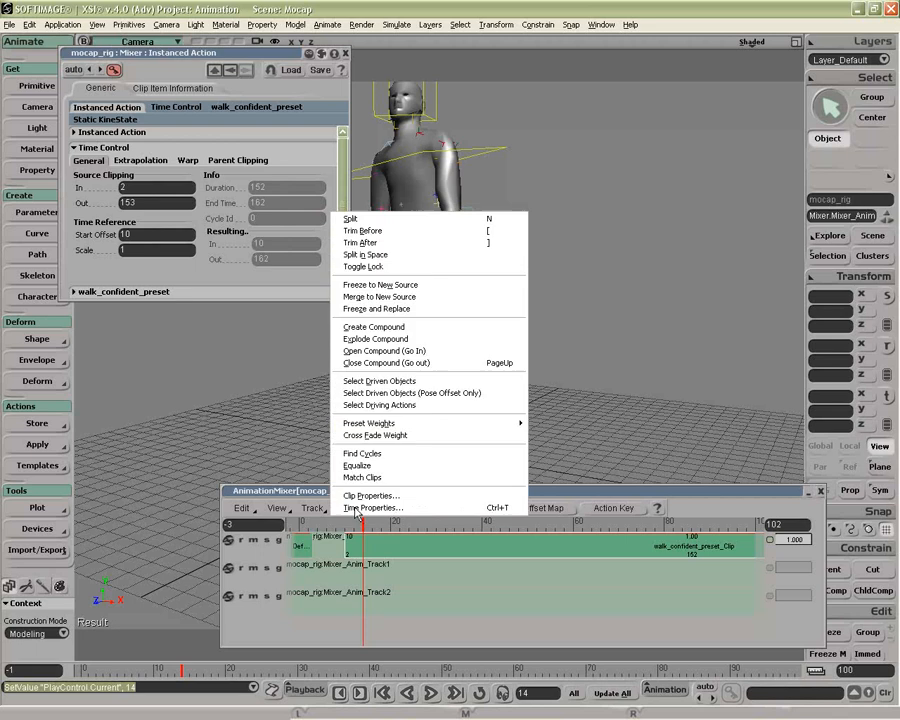
pyautogui.click(375, 233)
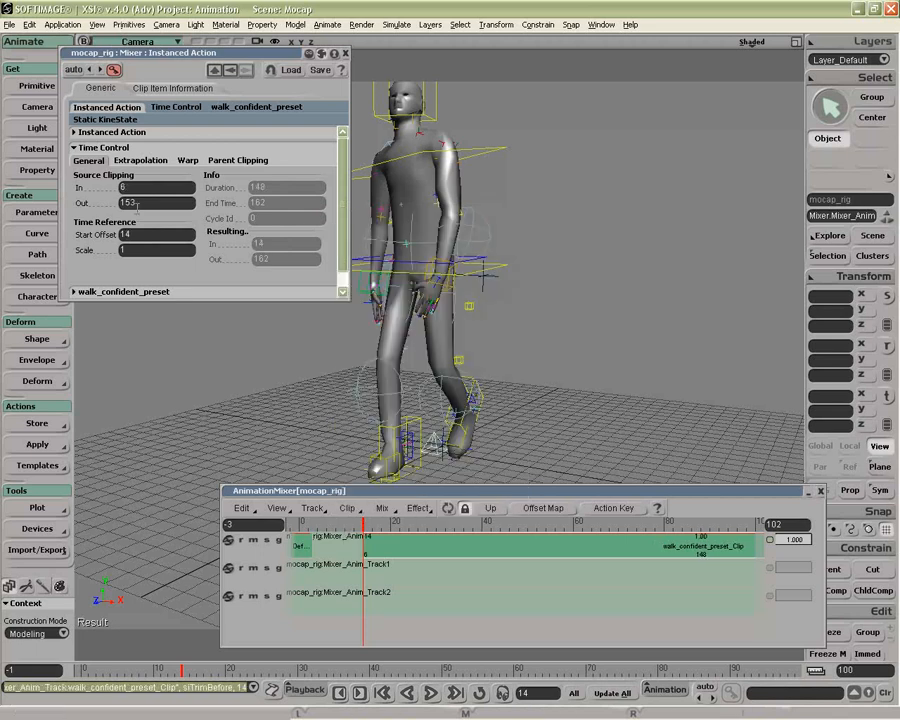
# Set the walk clip's time scale to 2 and move the clip so it starts at frame 8
pyautogui.moveTo(363, 520); pyautogui.dragTo(413, 519)
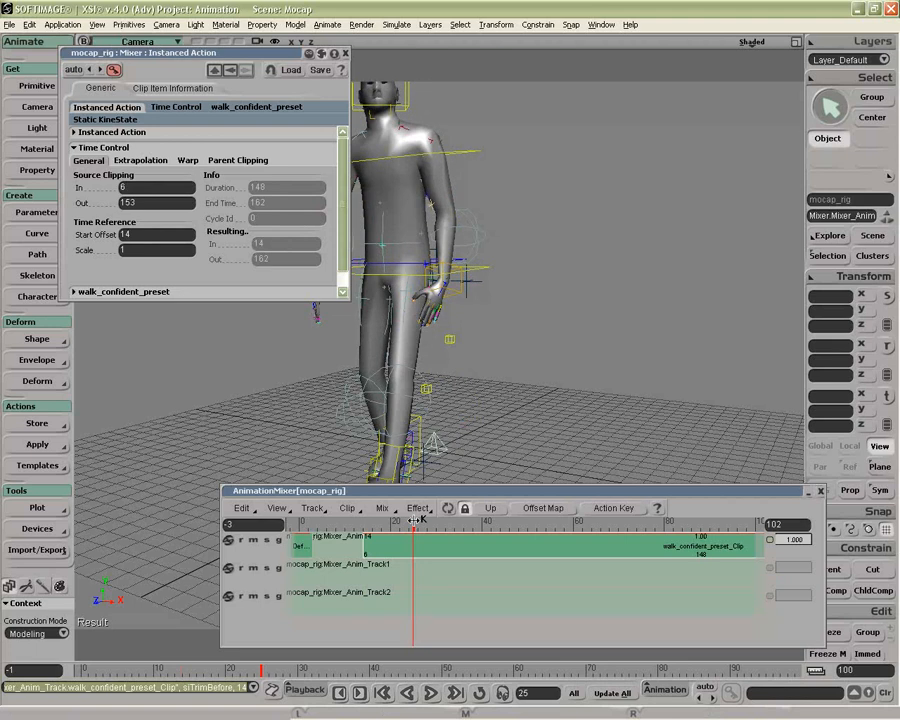
pyautogui.click(150, 250)
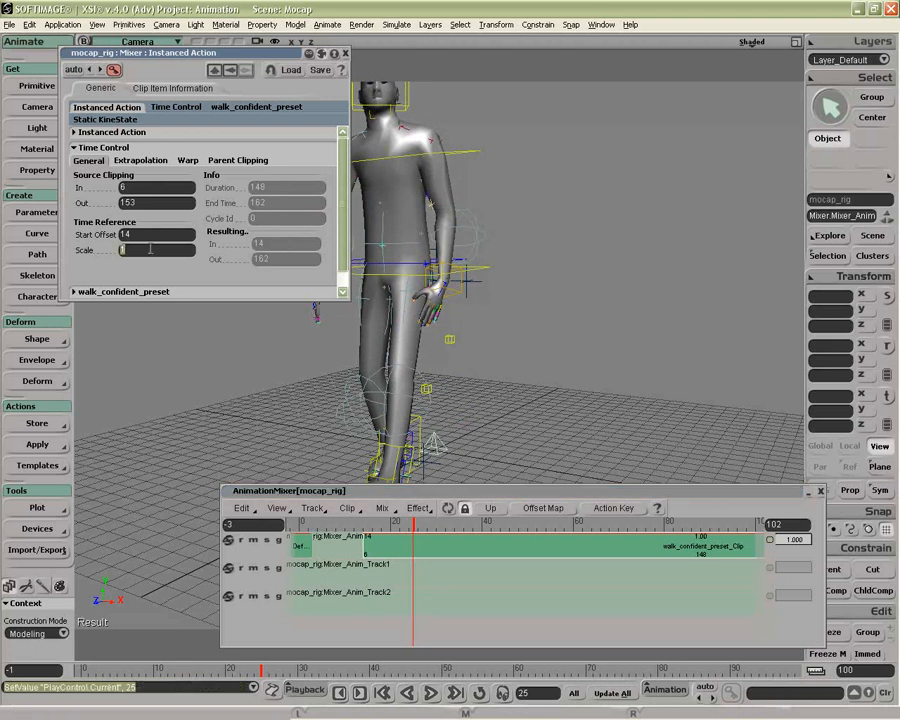
pyautogui.write('2')
pyautogui.press('Return')
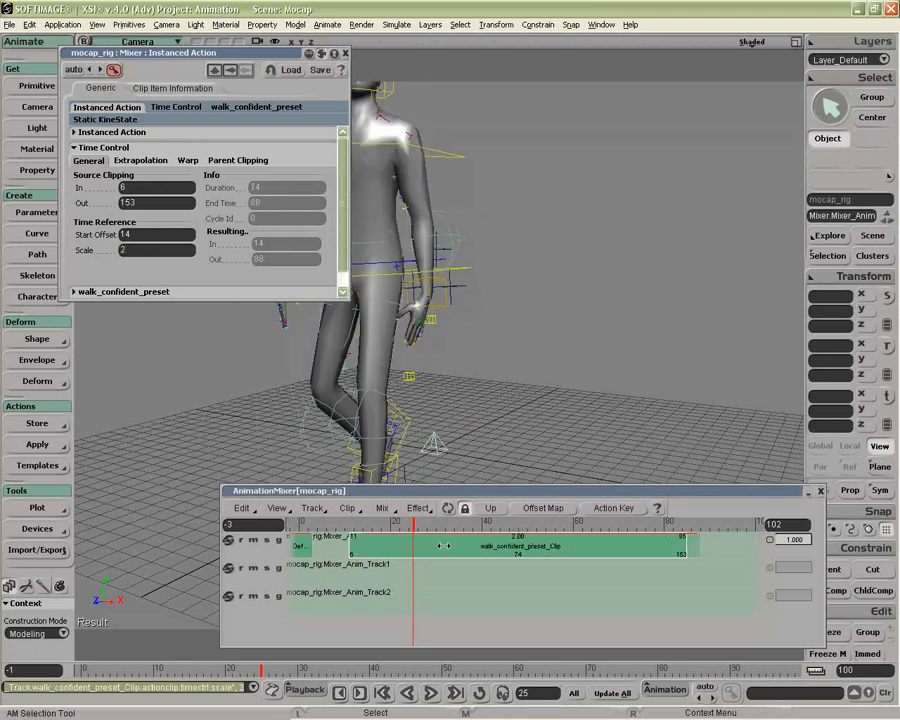
pyautogui.moveTo(418, 527); pyautogui.dragTo(358, 523)
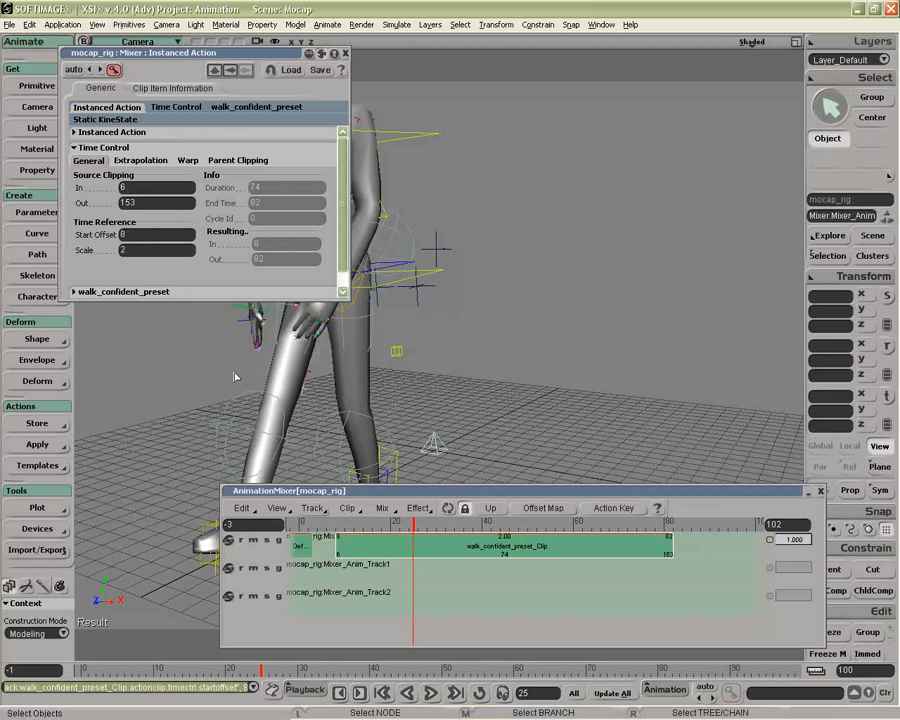
# Set the walk clip's time scale to 4 and scrub to frame 16 to check the faster motion
pyautogui.click(151, 251)
pyautogui.write('4')
pyautogui.press('Return')
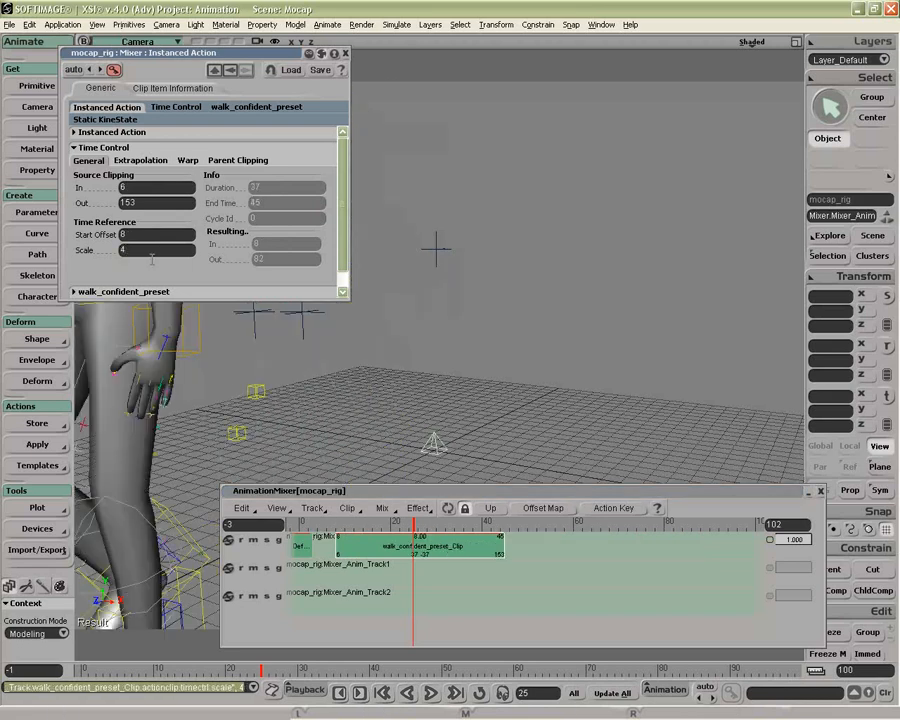
pyautogui.click(341, 524)
pyautogui.moveTo(341, 524); pyautogui.dragTo(373, 524)
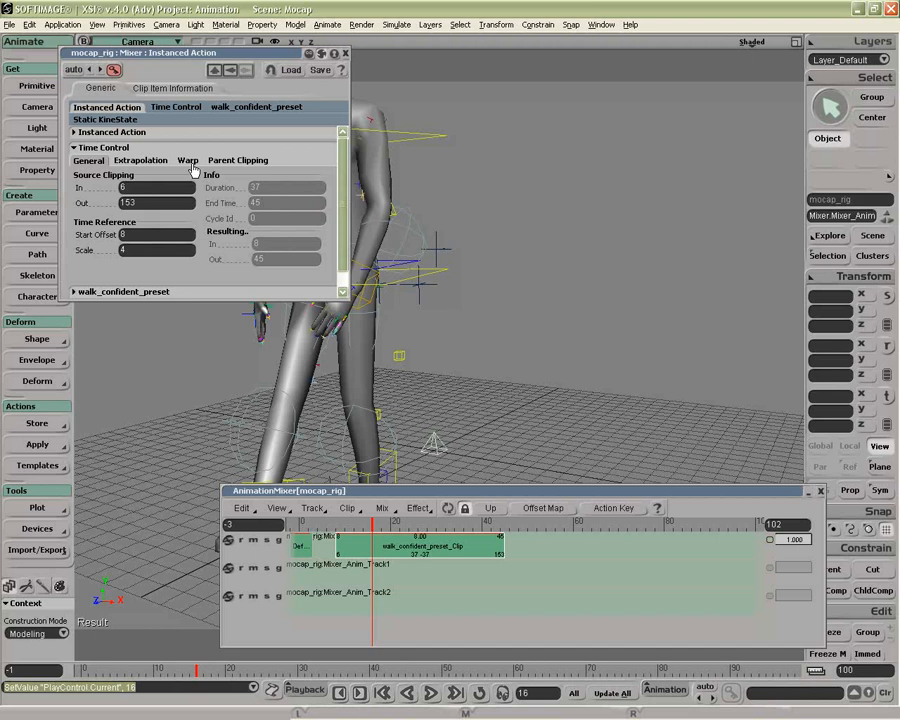
# Examine the name, storage and time span settings of the walk_confident_preset source
pyautogui.click(126, 147)
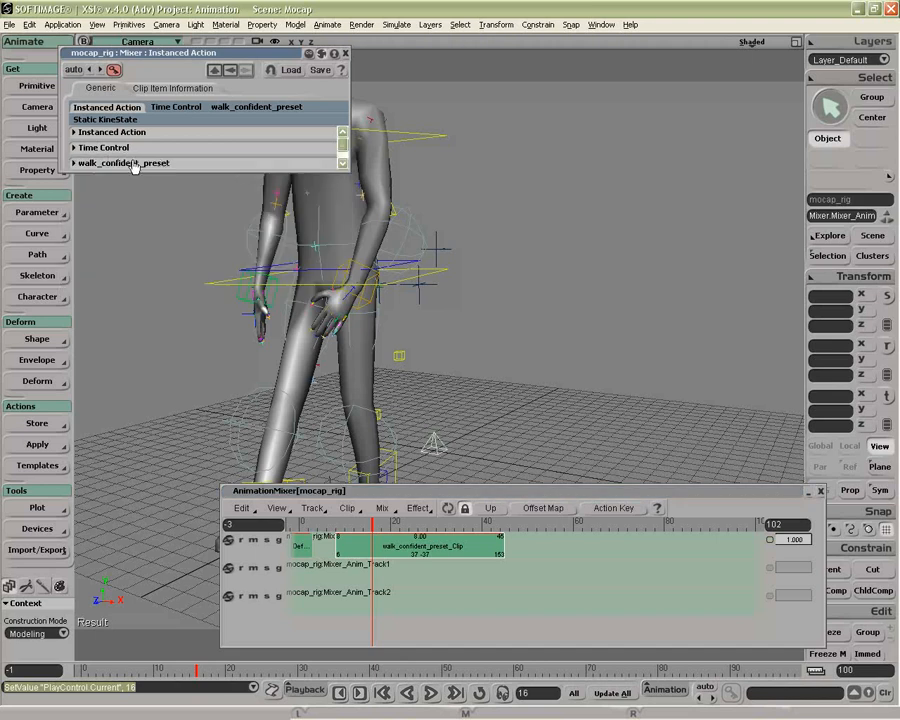
pyautogui.click(133, 164)
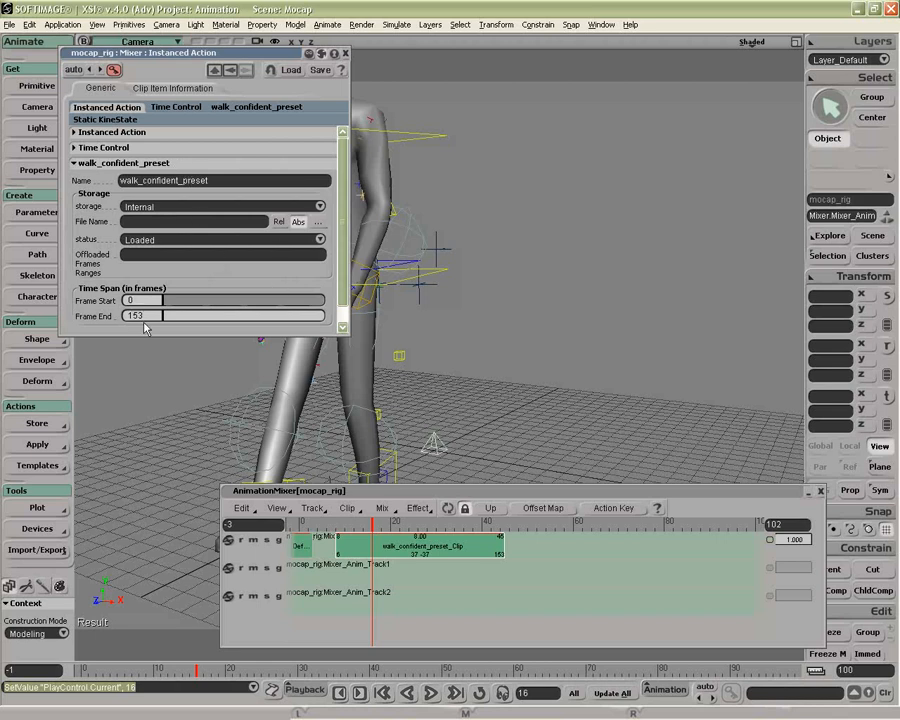
pyautogui.click(144, 163)
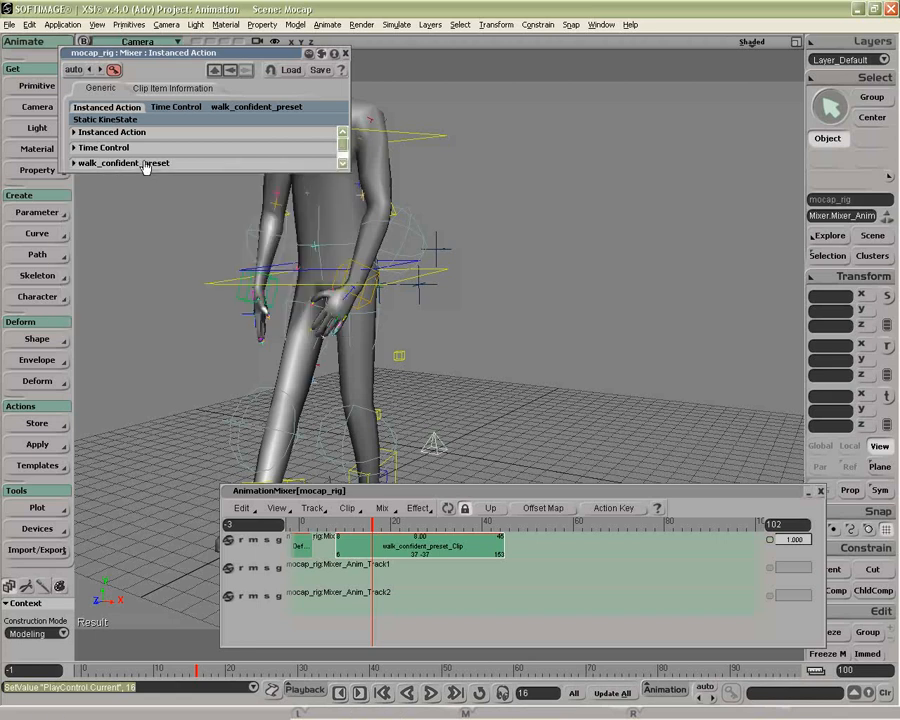
# Set a pose offset on the walk clip and rotate its Static KineState to -0.933 in X and 25.181 in Y
pyautogui.scroll(-1, 144, 163)
pyautogui.click(124, 164)
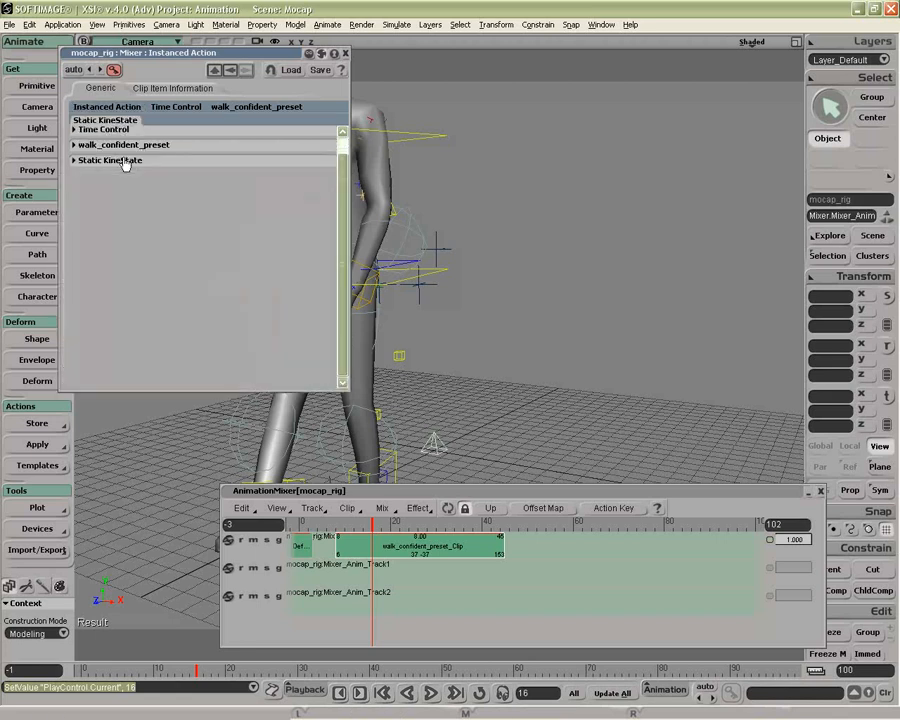
pyautogui.rightClick(412, 546)
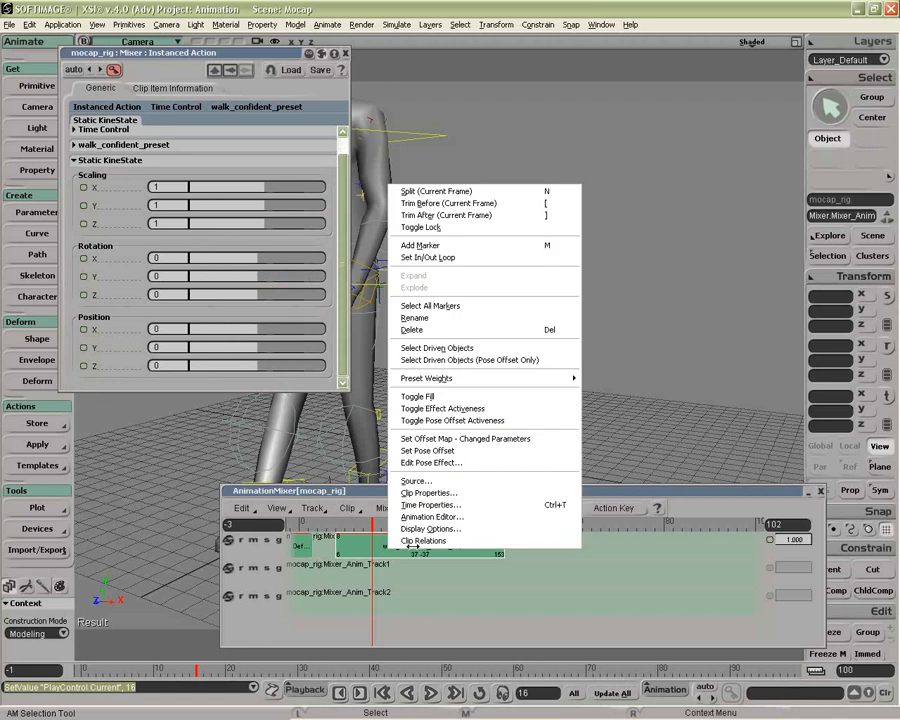
pyautogui.click(446, 451)
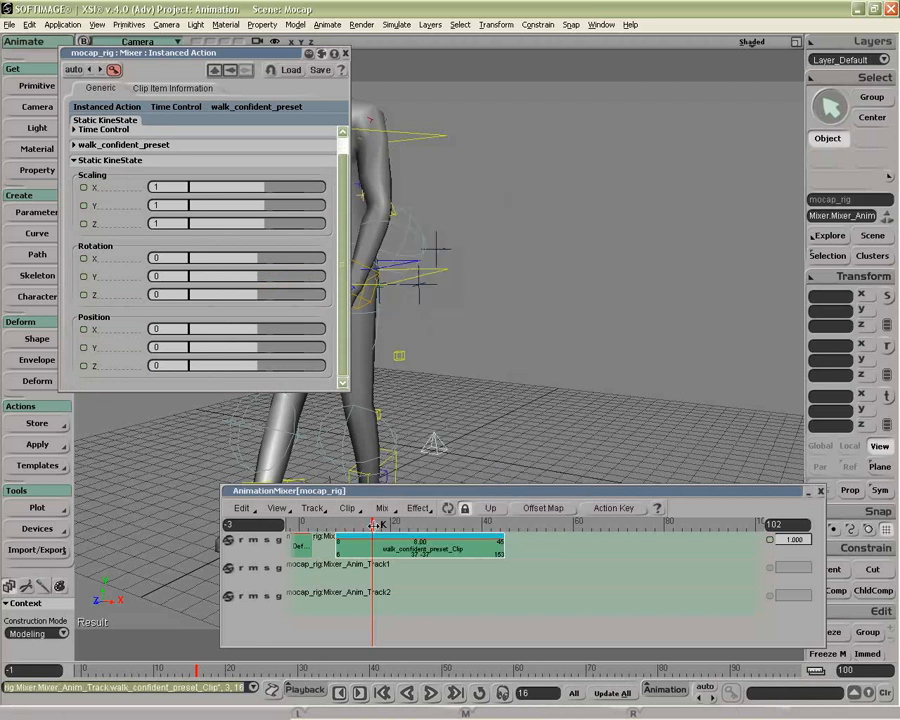
pyautogui.moveTo(250, 280)
pyautogui.mouseDown()
pyautogui.moveTo(317, 279)
pyautogui.moveTo(251, 278)
pyautogui.moveTo(258, 281)
pyautogui.moveTo(268, 281)
pyautogui.moveTo(267, 257)
pyautogui.moveTo(258, 262)
pyautogui.mouseUp()
# Display the walk clip's item information and enlarge the property page to look through the item list
pyautogui.click(145, 88)
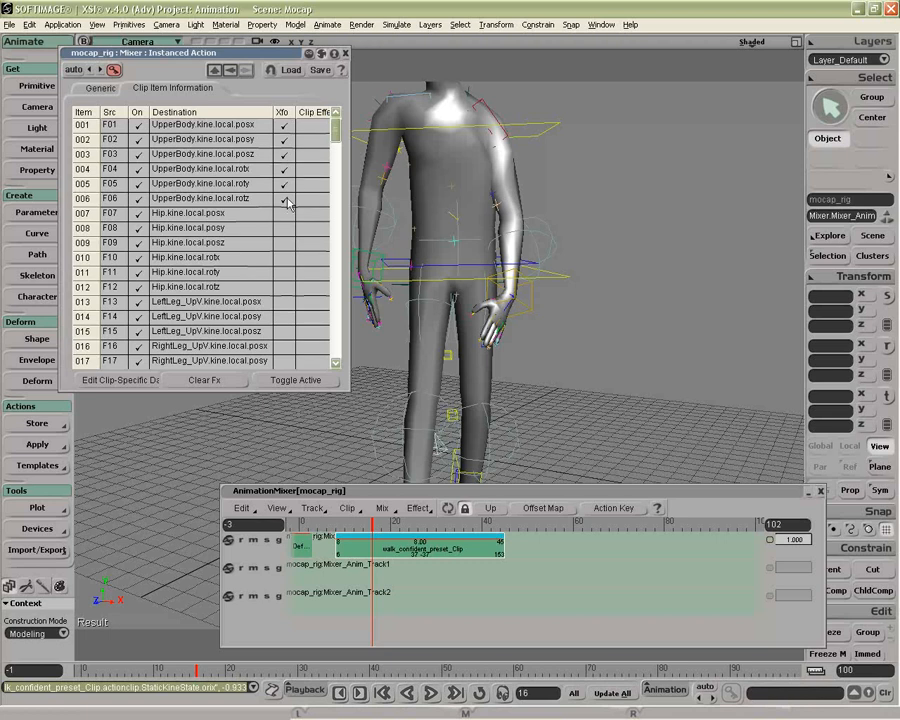
pyautogui.click(100, 88)
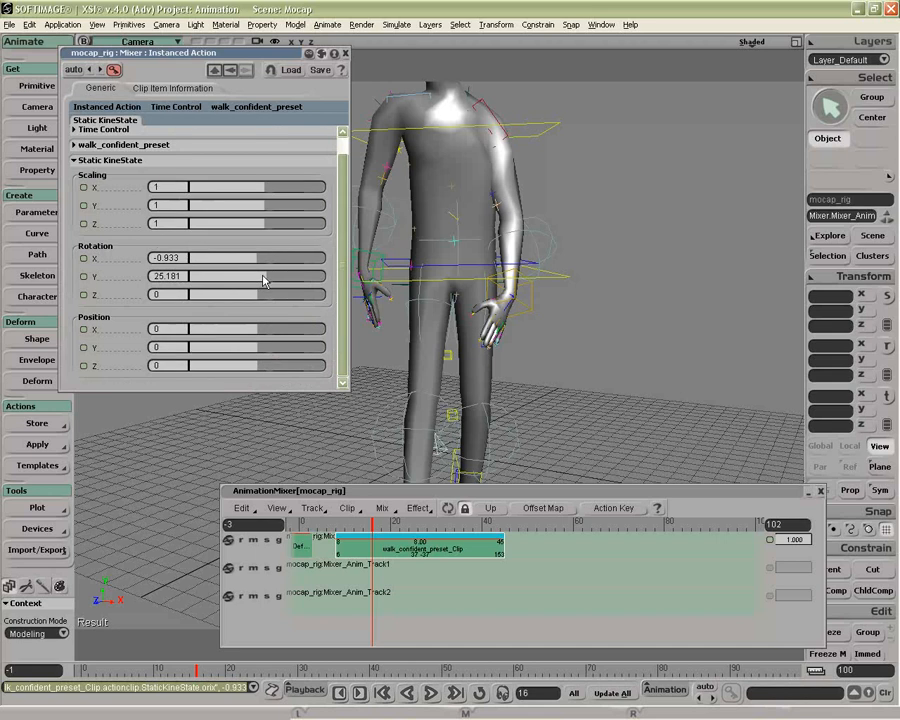
pyautogui.click(177, 160)
pyautogui.click(175, 88)
pyautogui.moveTo(330, 172); pyautogui.dragTo(338, 438)
pyautogui.moveTo(332, 163); pyautogui.dragTo(328, 130)
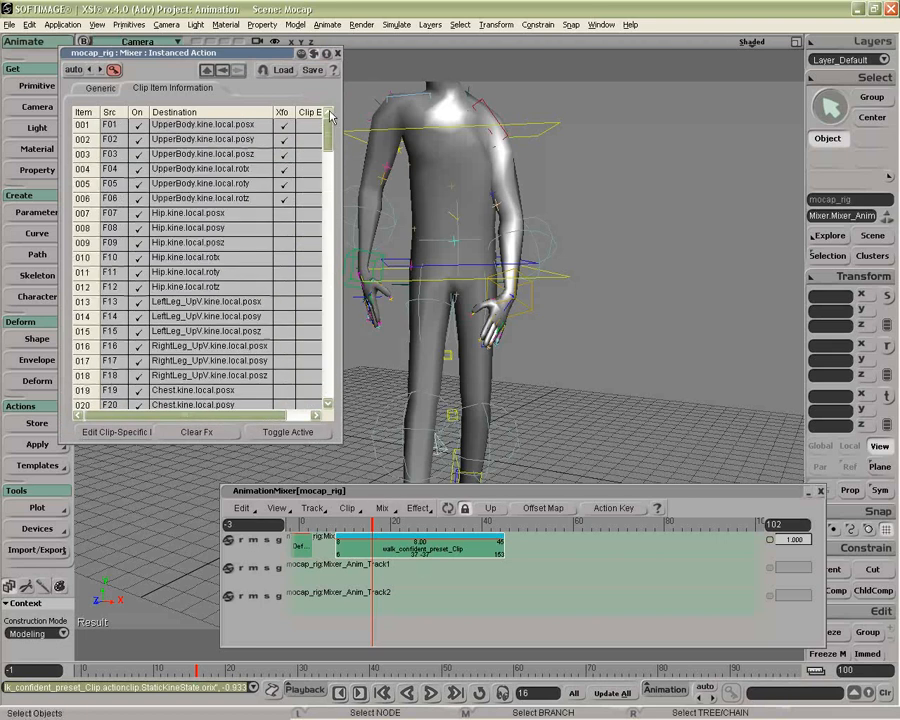
# Inspect the walk clip's function curves in the Animation Editor and close the editor
pyautogui.rightClick(448, 548)
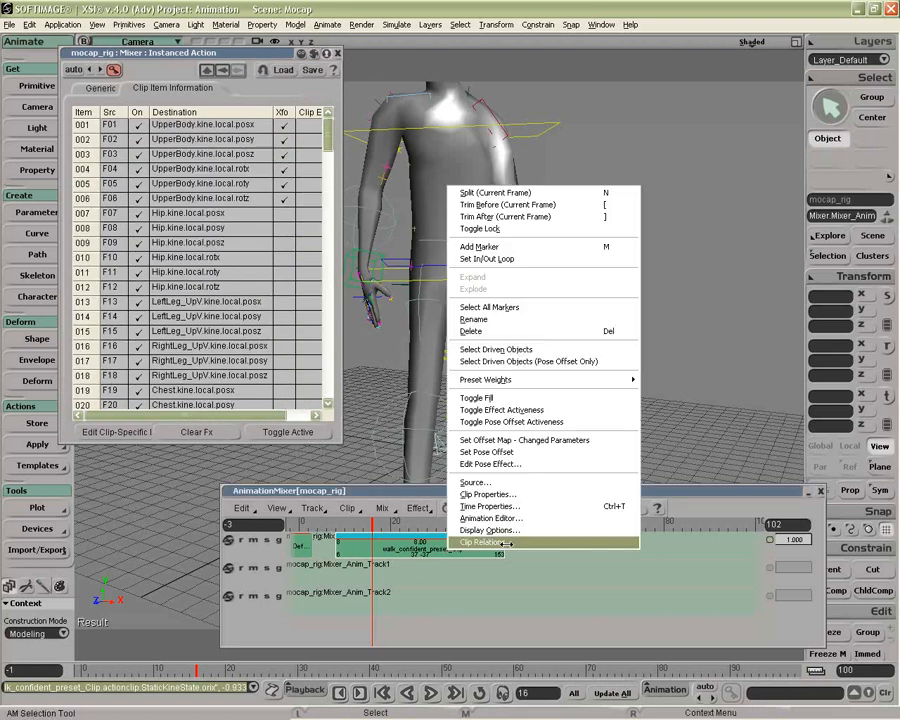
pyautogui.click(511, 540)
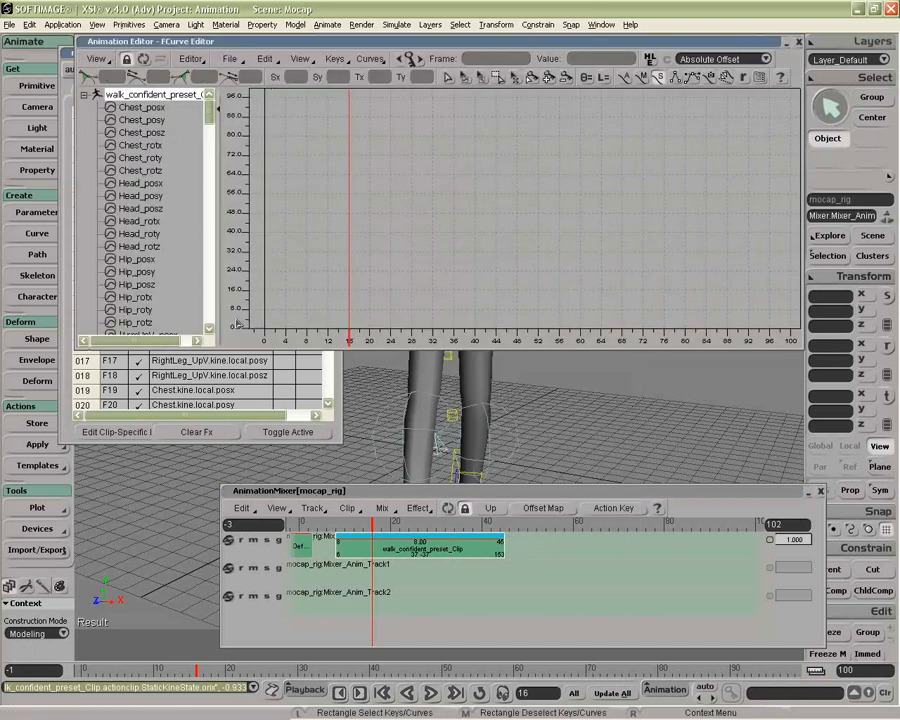
pyautogui.moveTo(209, 113)
pyautogui.mouseDown()
pyautogui.moveTo(211, 316)
pyautogui.moveTo(209, 110)
pyautogui.mouseUp()
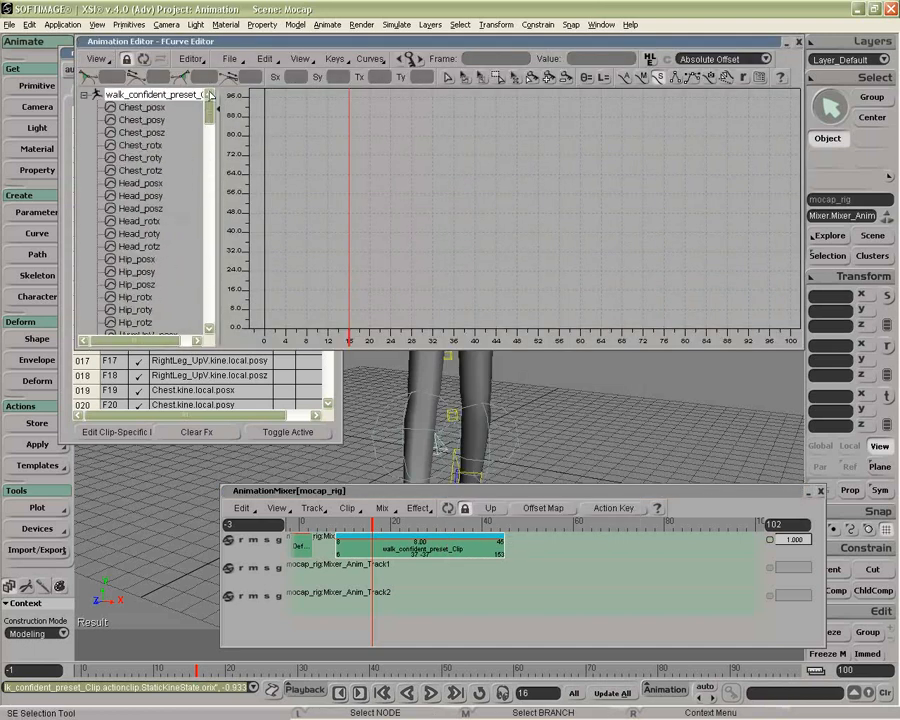
pyautogui.click(799, 42)
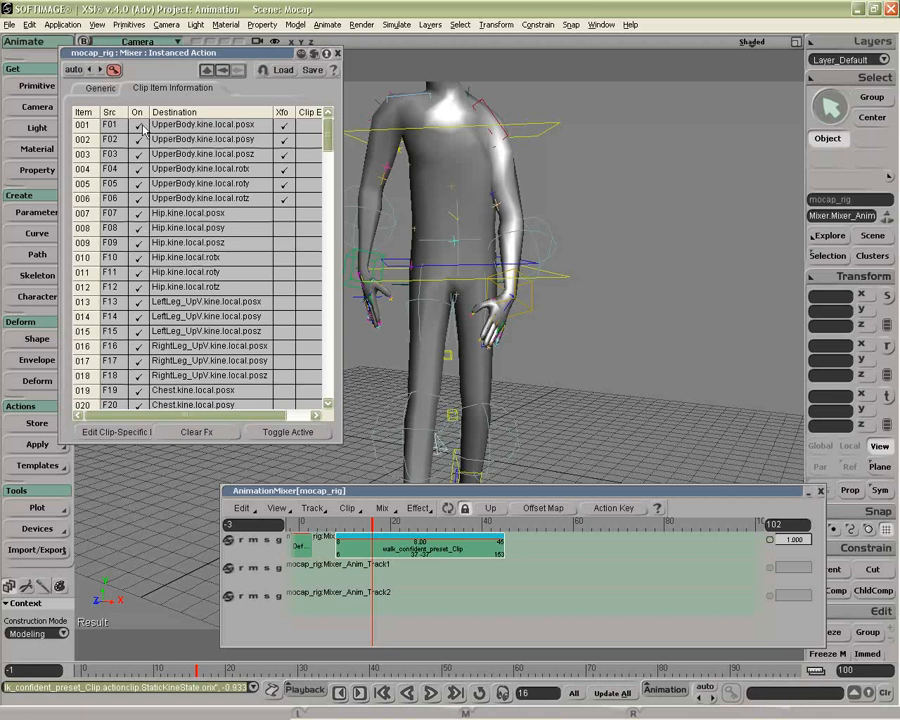
# Deactivate the six UpperBody items of the walk clip, check the pose at frame 24, and reactivate them
pyautogui.moveTo(100, 124); pyautogui.dragTo(141, 198)
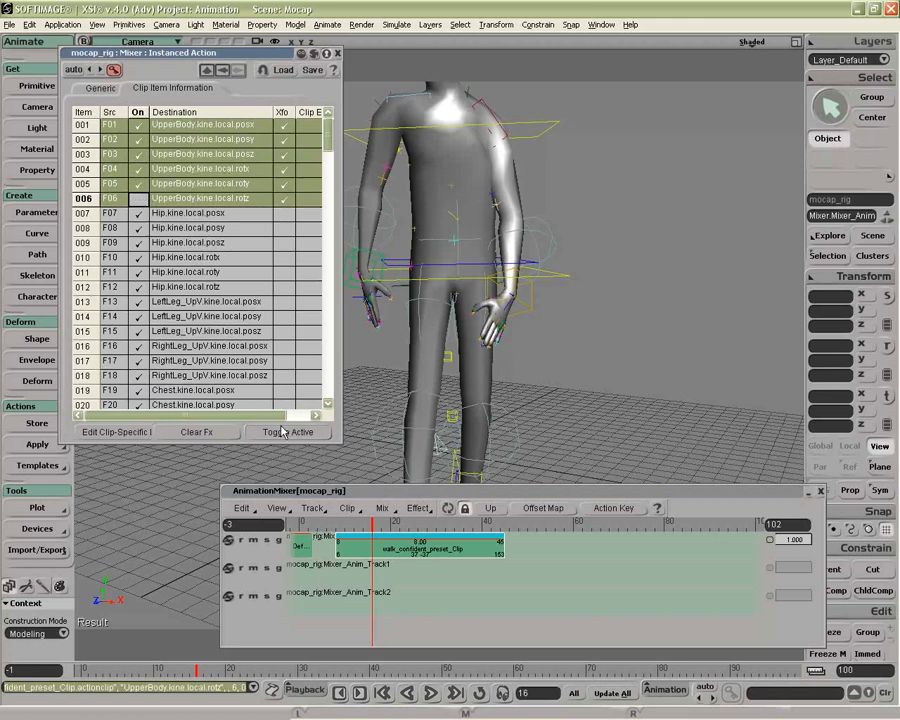
pyautogui.moveTo(376, 524); pyautogui.dragTo(408, 527)
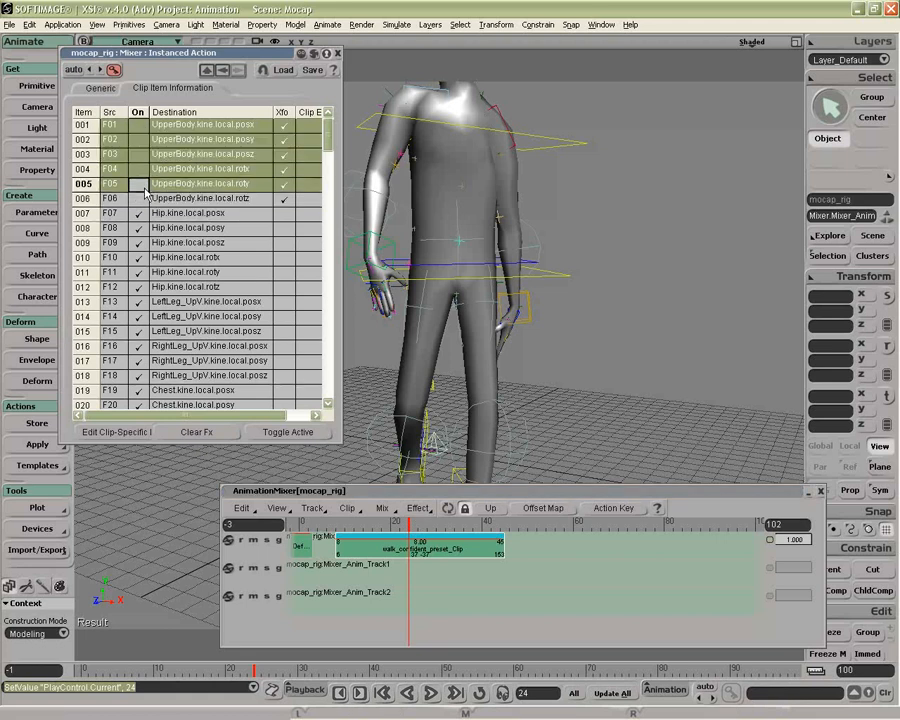
pyautogui.click(300, 432)
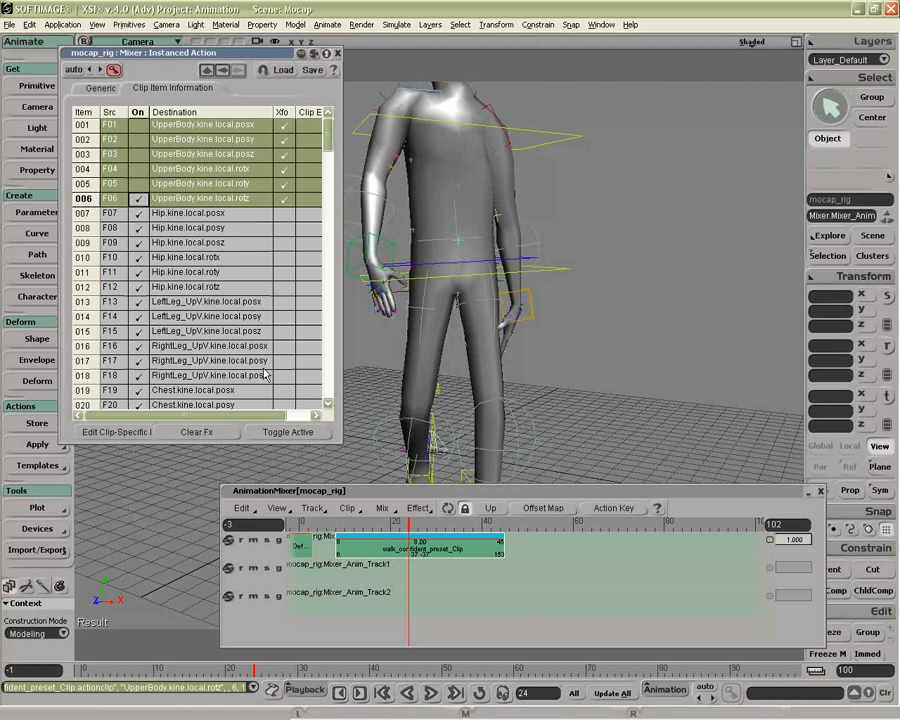
pyautogui.click(294, 431)
pyautogui.click(138, 198)
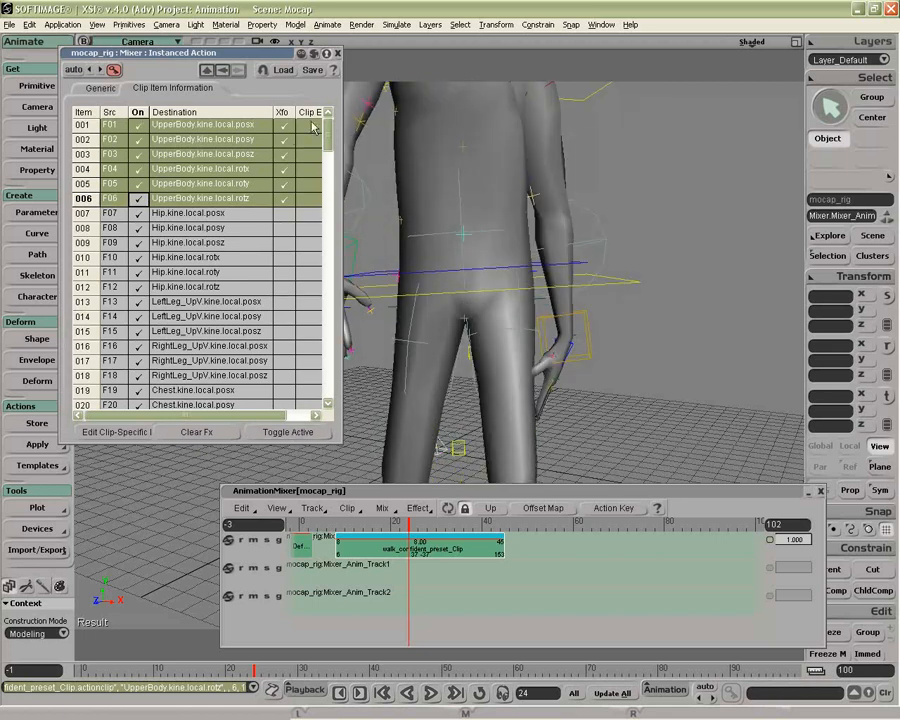
# Widen the property page and enter the clip effect this+2 for the UpperBody.kine.local.posy item
pyautogui.moveTo(371, 175); pyautogui.dragTo(396, 141)
pyautogui.click(399, 176)
pyautogui.click(310, 141)
pyautogui.click(310, 141)
pyautogui.write('this')
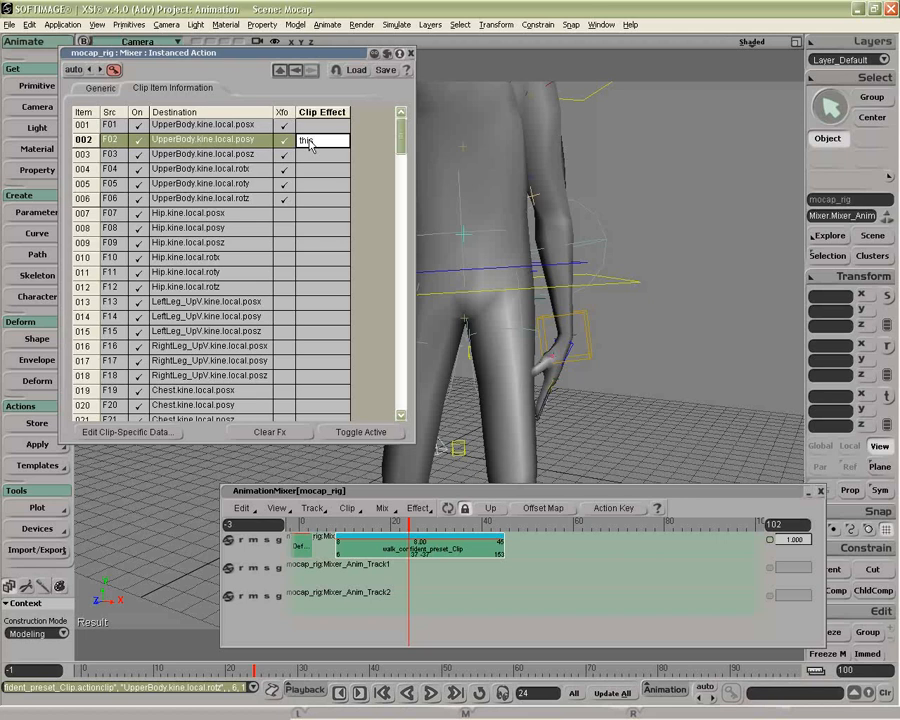
pyautogui.write('+2')
pyautogui.press('Return')
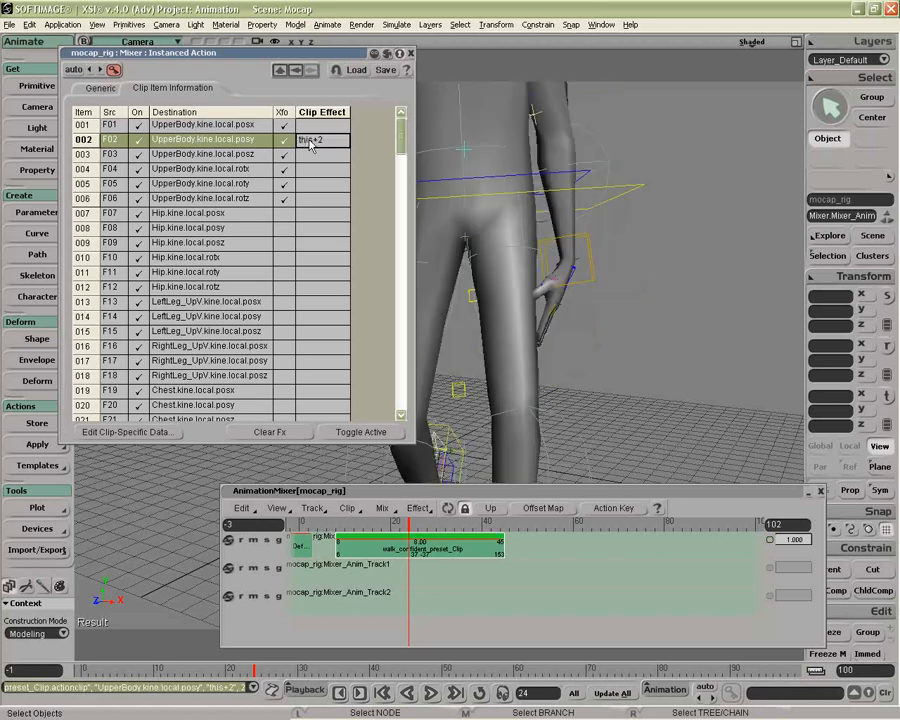
# Scrub the walk clip to frames 25 and 18 to check the clip effect on the whole figure
pyautogui.click(339, 524)
pyautogui.moveTo(339, 524); pyautogui.dragTo(414, 525)
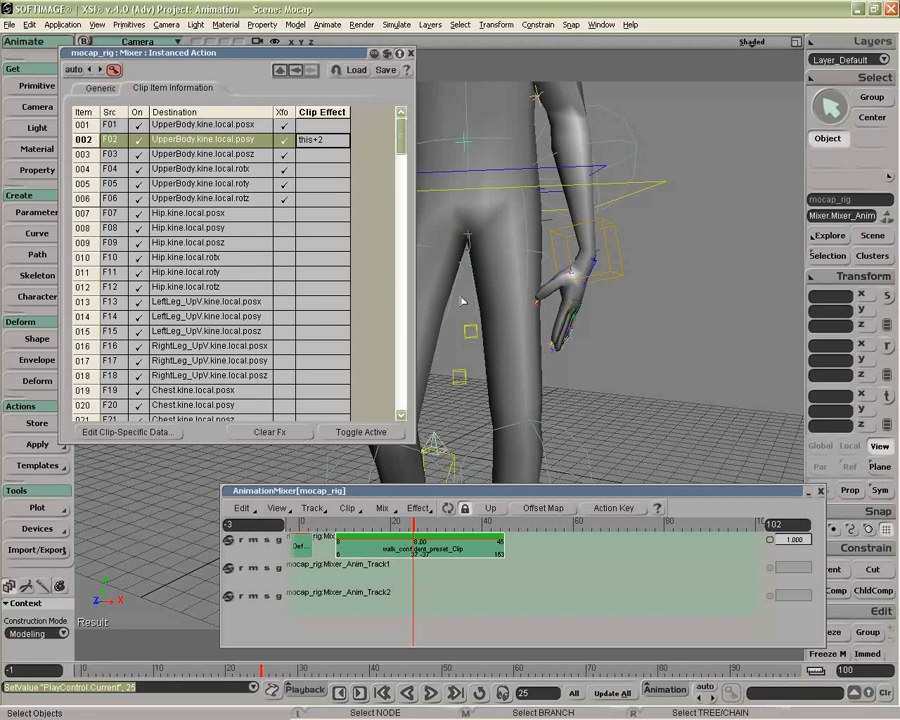
pyautogui.press('p')
pyautogui.moveTo(472, 360); pyautogui.dragTo(531, 440)
pyautogui.press('z')
pyautogui.moveTo(466, 424); pyautogui.dragTo(567, 381)
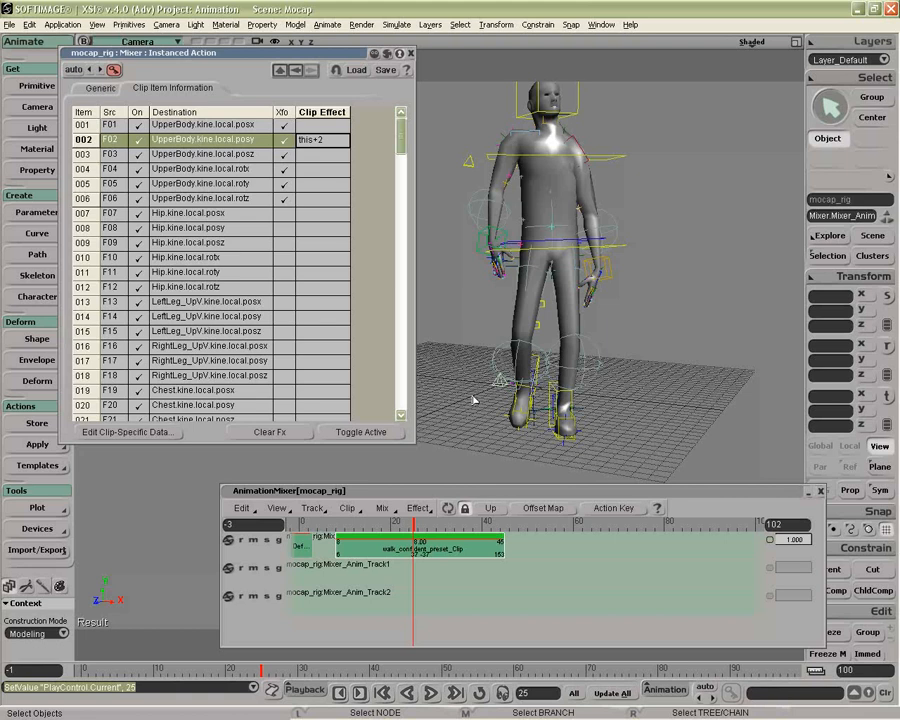
pyautogui.moveTo(412, 522); pyautogui.dragTo(381, 516)
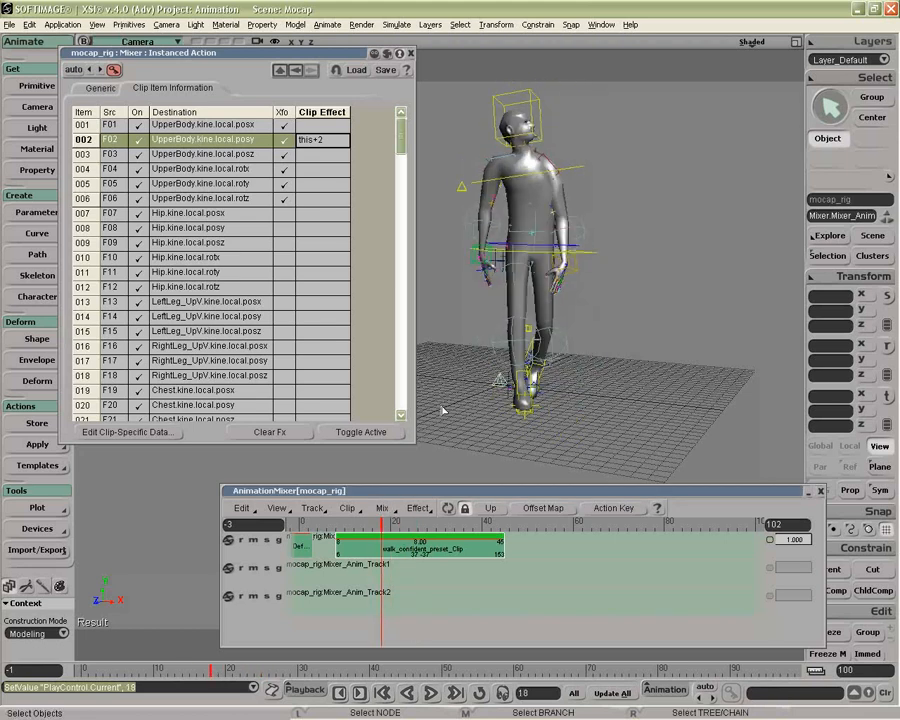
pyautogui.press('o')
pyautogui.moveTo(443, 410); pyautogui.dragTo(555, 390)
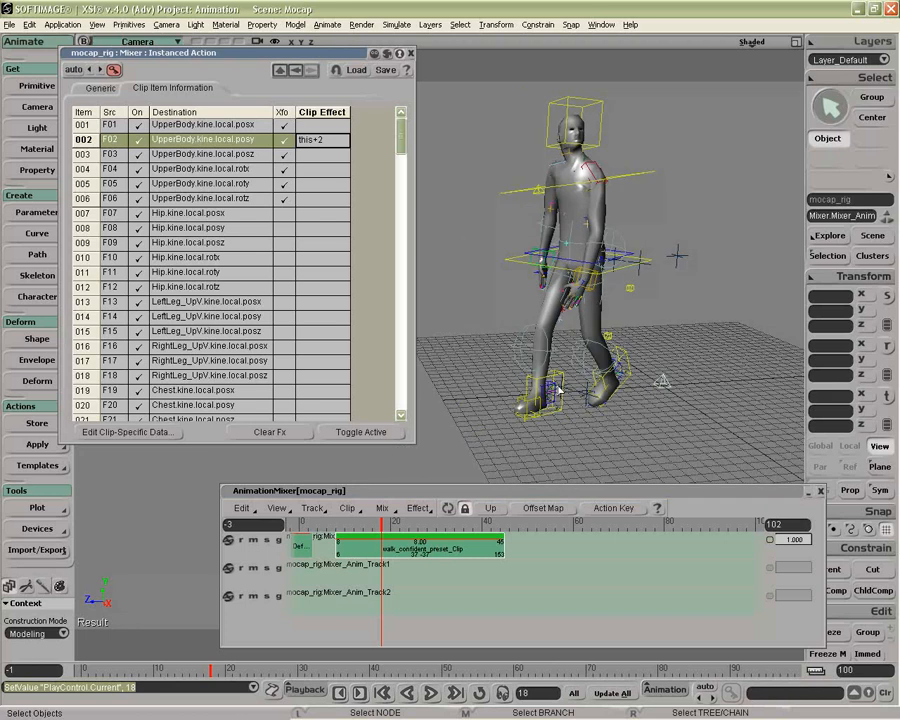
# Select all objects driven by the walk clip and remove the leg and foot controls from the selection
pyautogui.rightClick(455, 546)
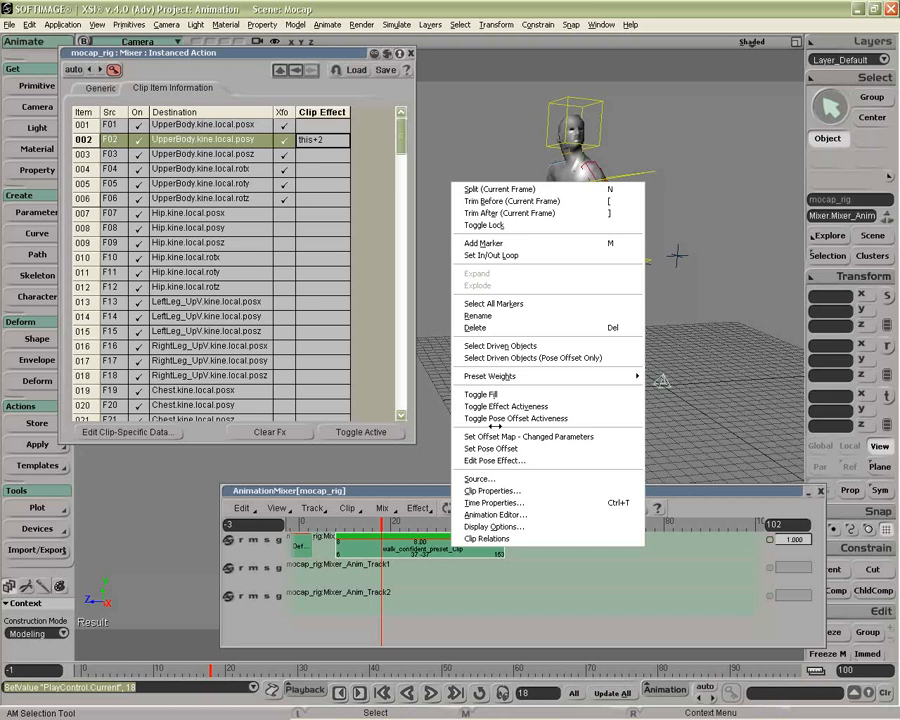
pyautogui.click(500, 345)
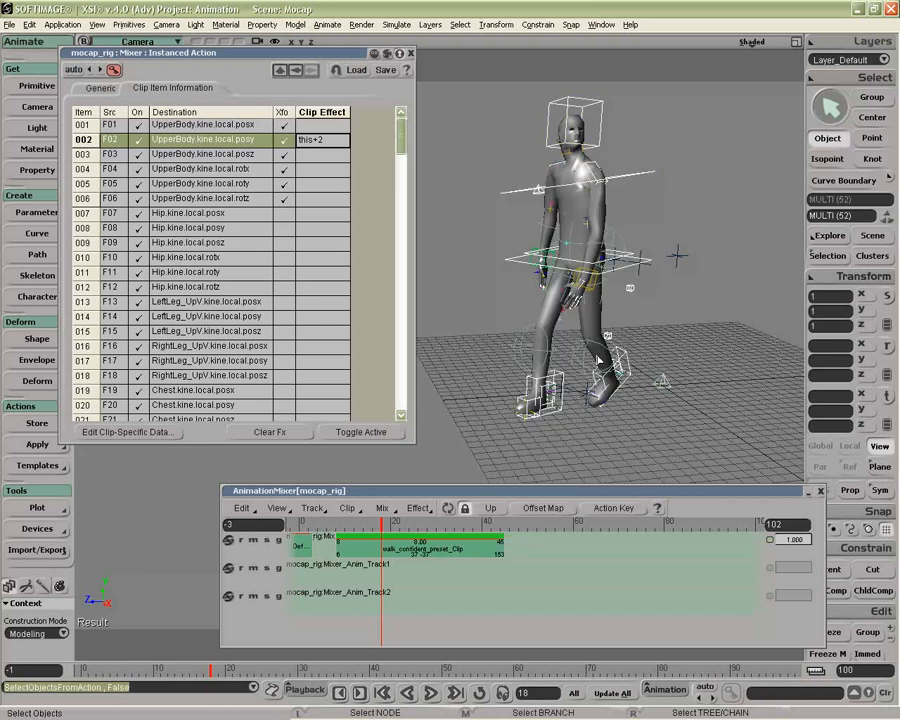
pyautogui.moveTo(598, 359); pyautogui.dragTo(604, 341, button='right')
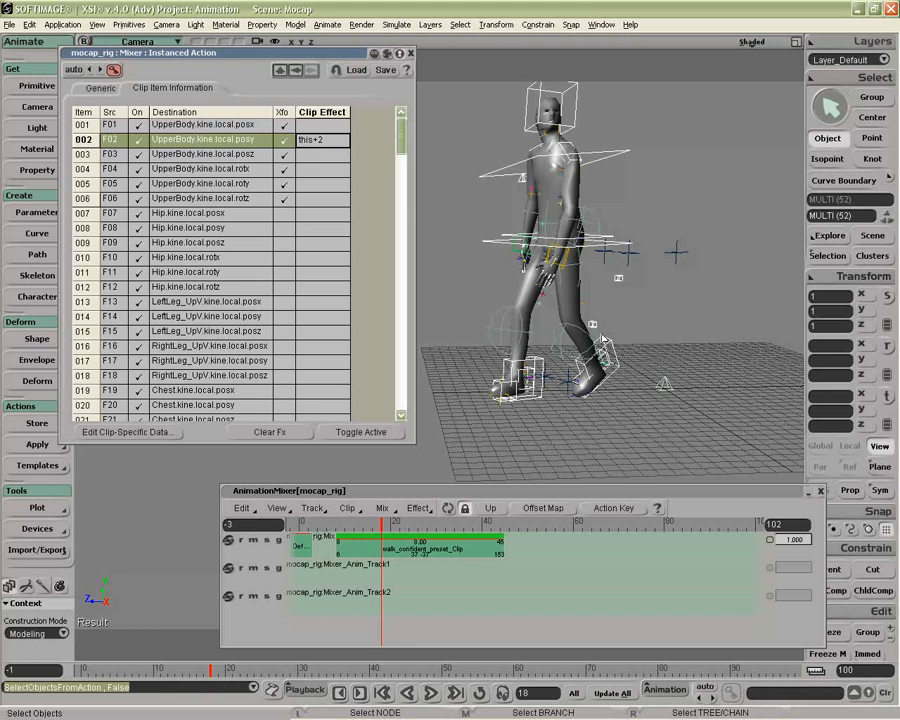
pyautogui.keyDown('ctrl'); pyautogui.click(604, 341); pyautogui.keyUp('ctrl')
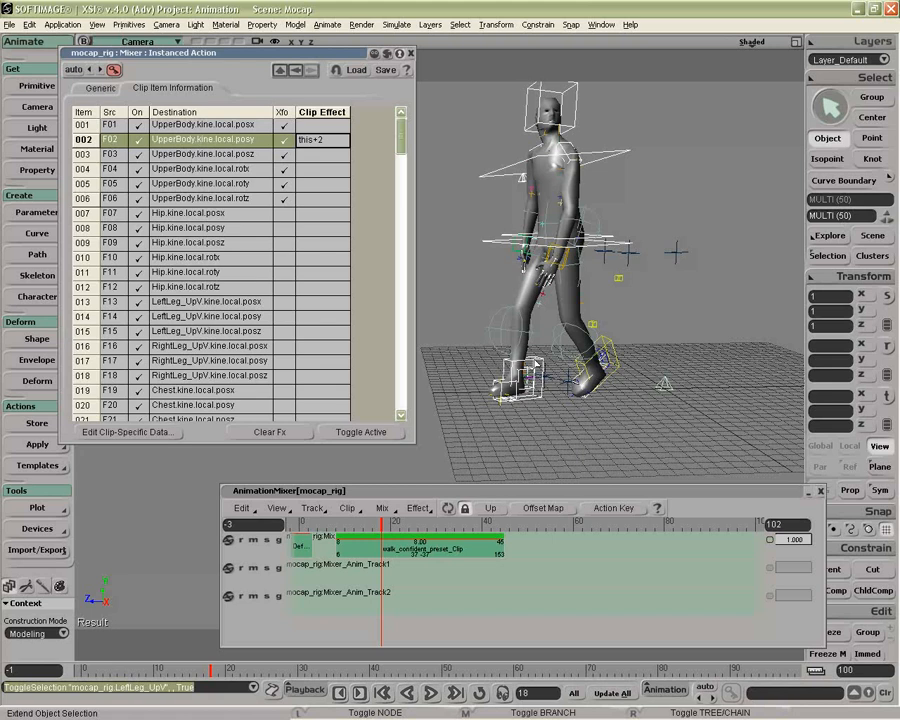
pyautogui.keyDown('ctrl'); pyautogui.click(520, 375); pyautogui.keyUp('ctrl')
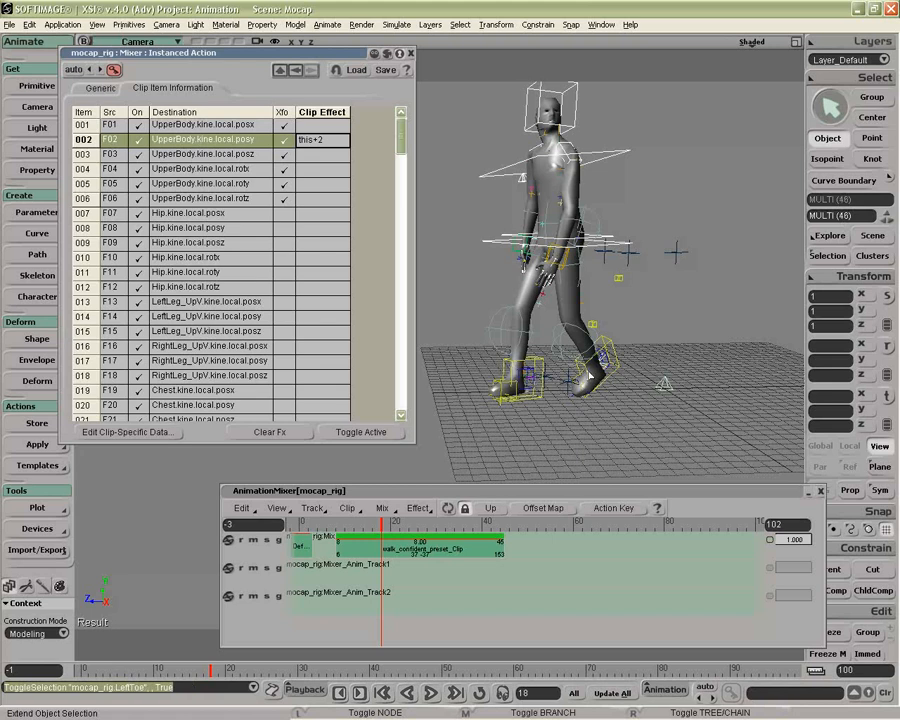
pyautogui.keyDown('ctrl'); pyautogui.click(589, 376); pyautogui.keyUp('ctrl')
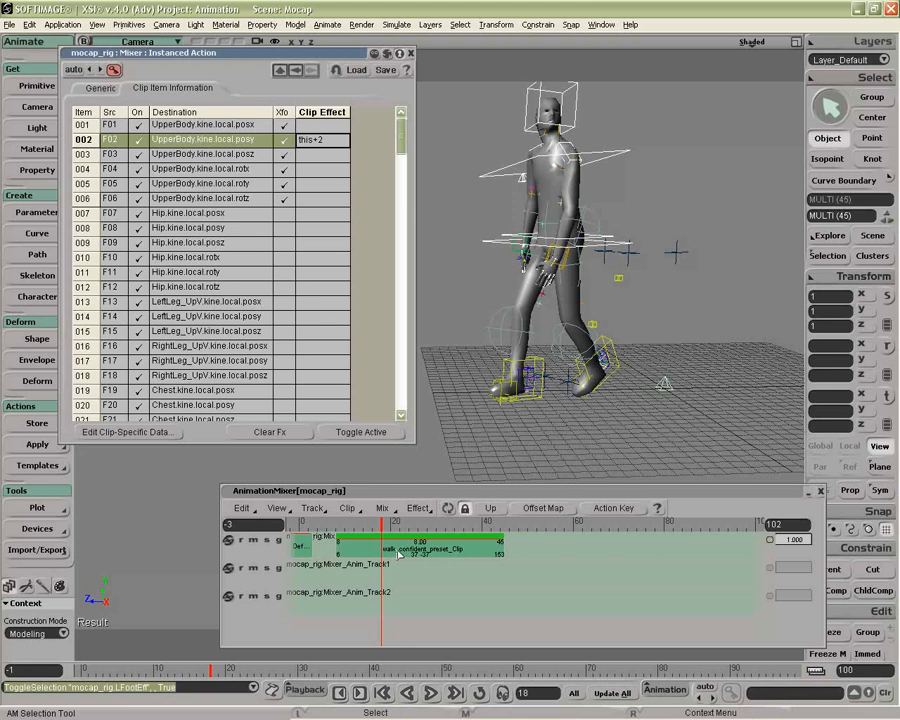
# Duplicate the walk clip onto a new track and deactivate the LeftLeg_UpV and RightLeg_UpV position items
pyautogui.keyDown('ctrl'); pyautogui.moveTo(398, 555); pyautogui.dragTo(391, 633); pyautogui.keyUp('ctrl')
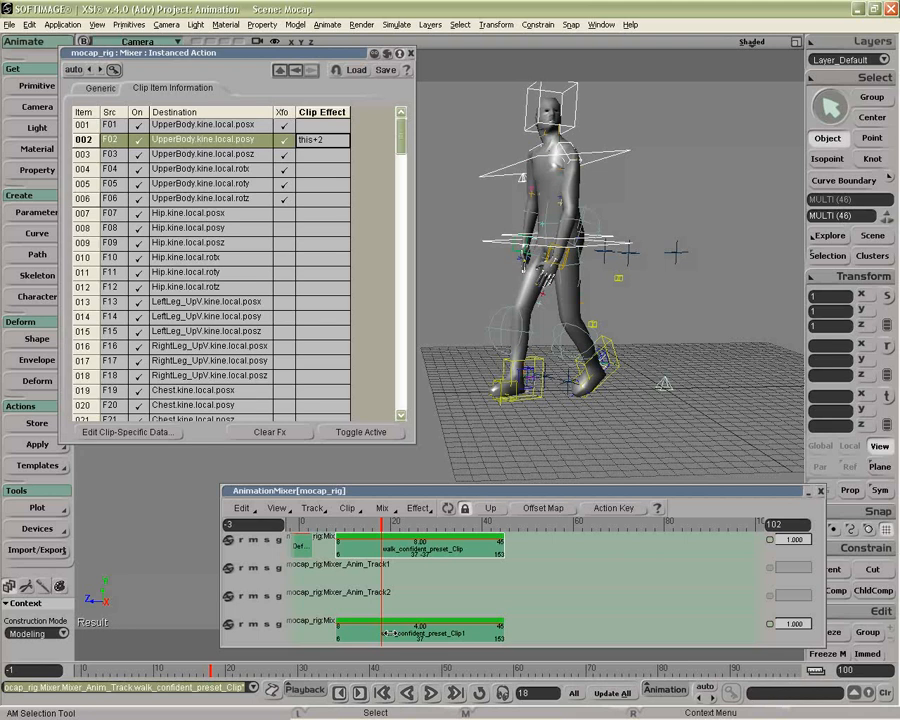
pyautogui.moveTo(401, 140); pyautogui.dragTo(401, 160)
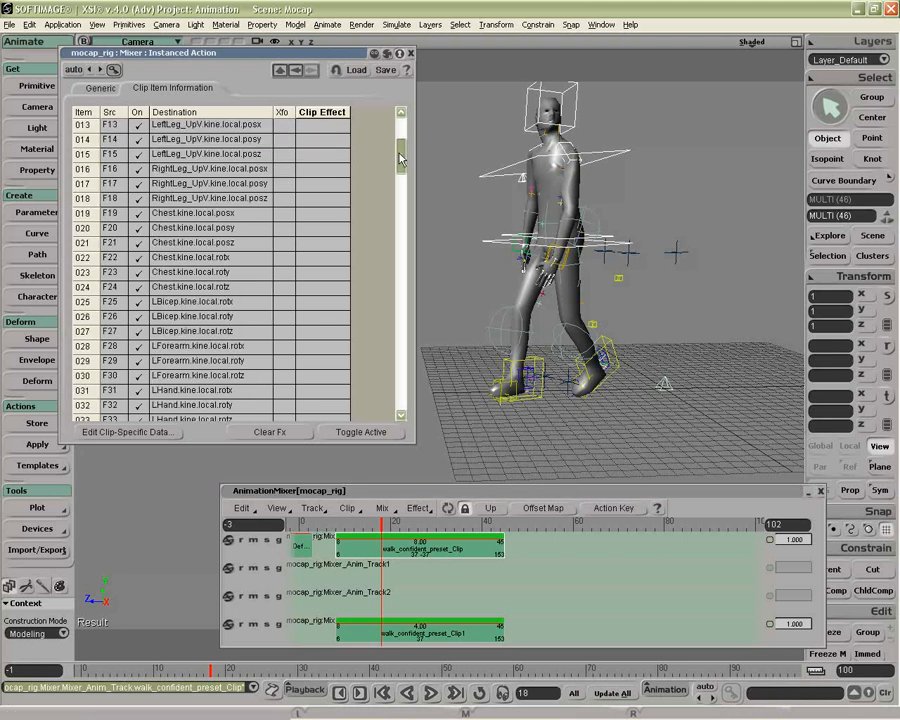
pyautogui.moveTo(401, 158); pyautogui.dragTo(400, 382)
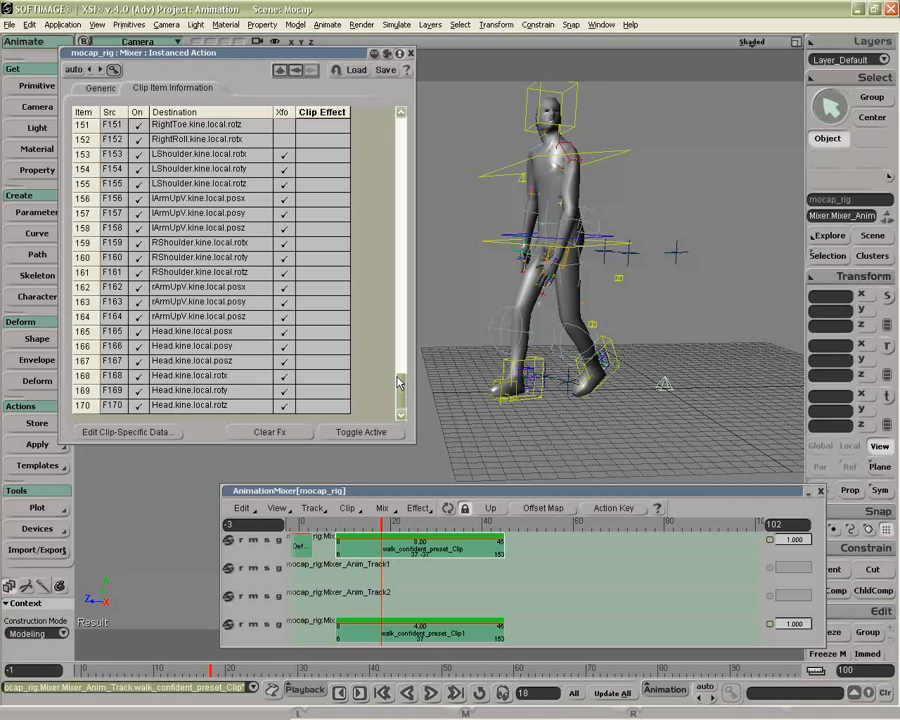
pyautogui.click(405, 632)
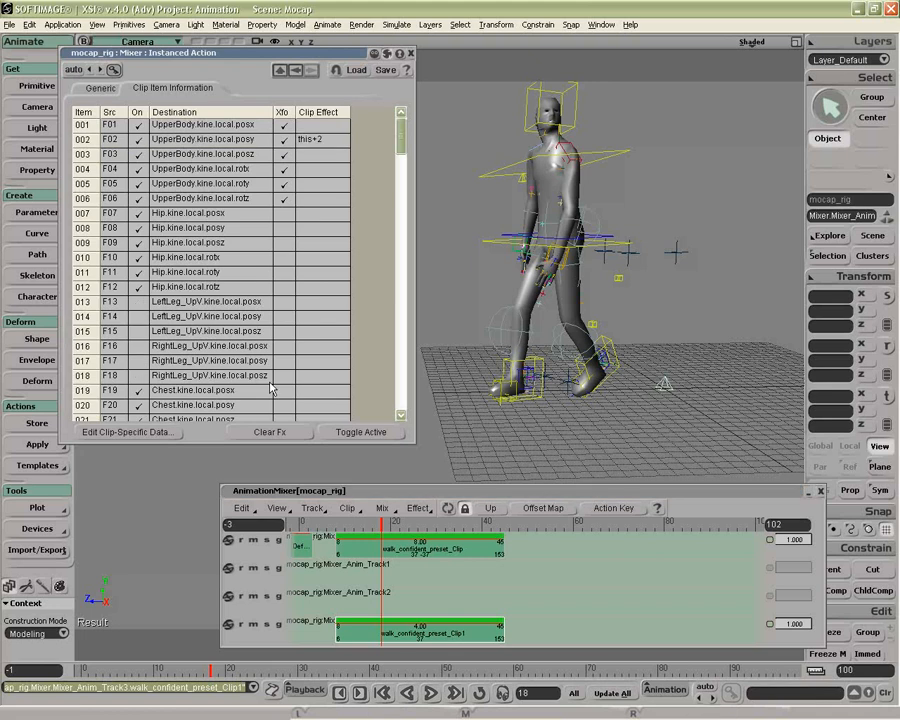
# Mute the first track to preview the duplicate clip, and move the duplicate to Mixer_Anim_Track1 starting at frame 36
pyautogui.click(253, 540)
pyautogui.click(332, 527)
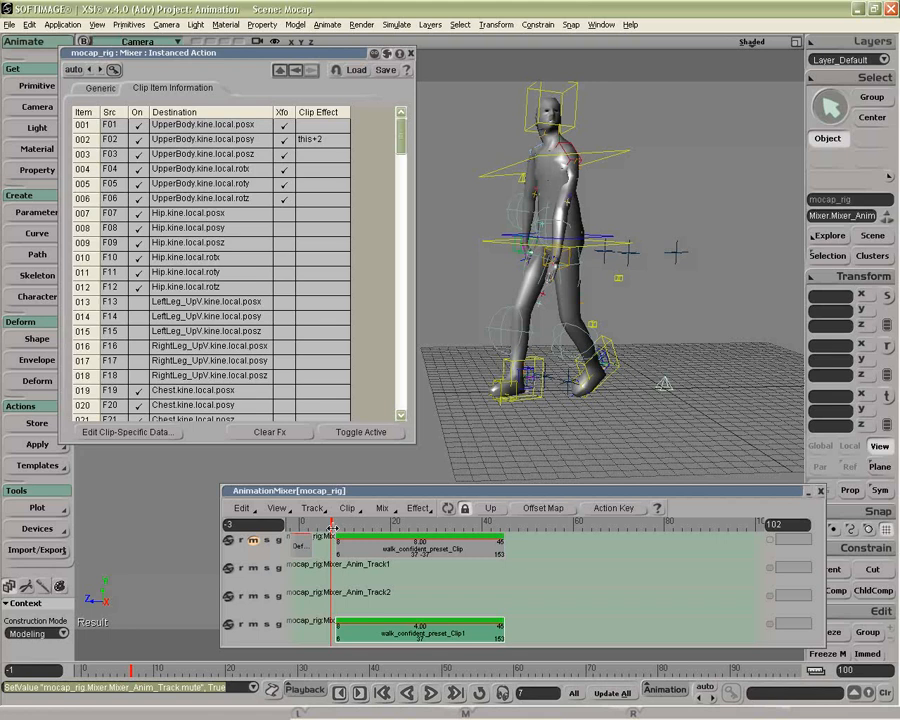
pyautogui.moveTo(332, 527); pyautogui.dragTo(448, 540)
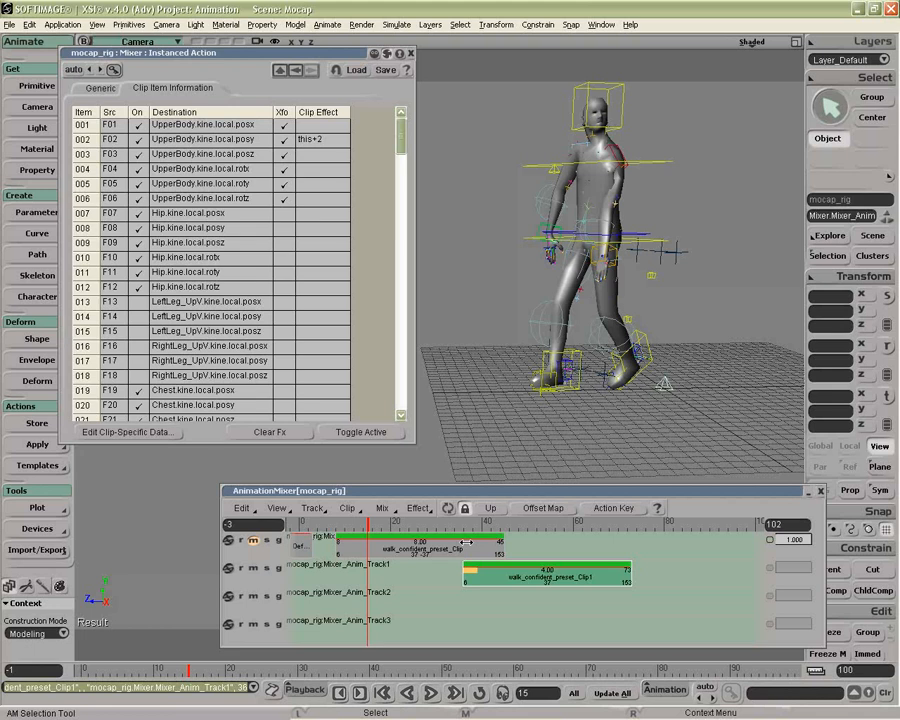
# Unmute the first track and scrub to frame 57 to check the two clips together
pyautogui.click(253, 540)
pyautogui.moveTo(368, 525); pyautogui.dragTo(397, 525)
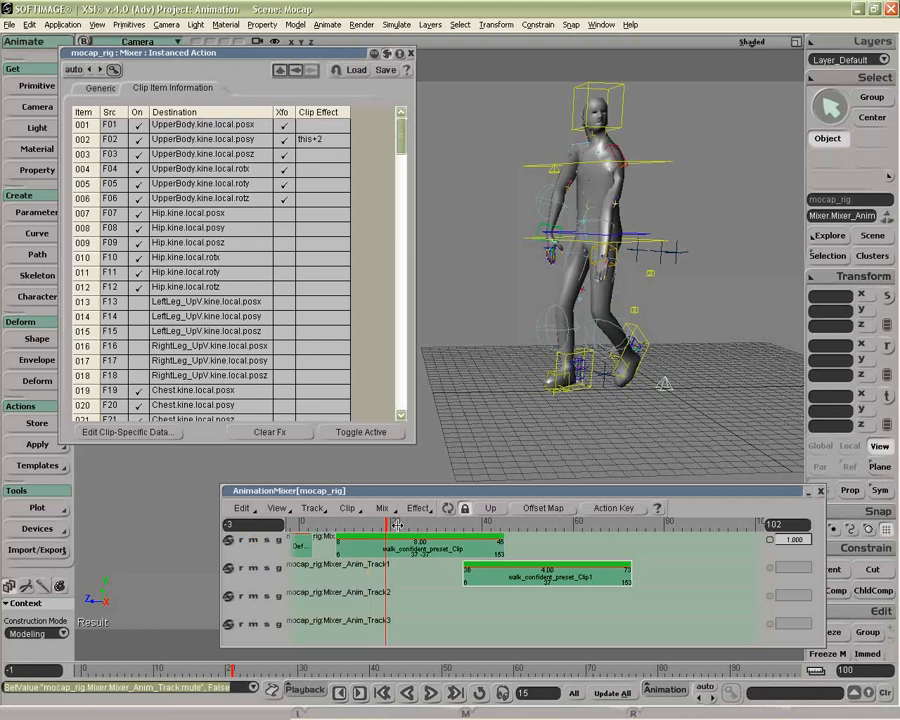
pyautogui.moveTo(397, 525); pyautogui.dragTo(559, 525)
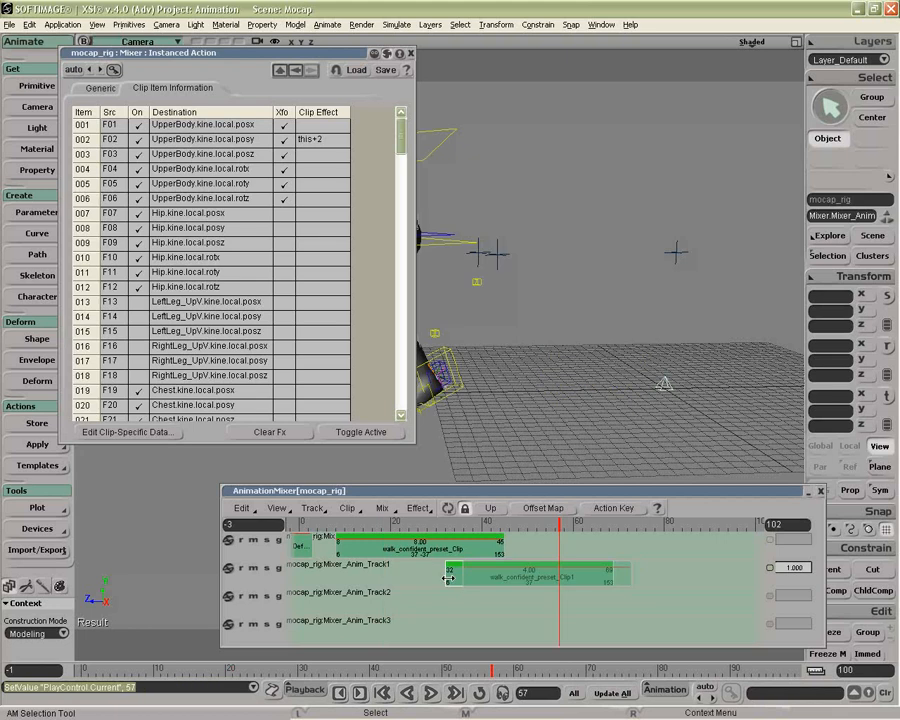
# Move the duplicate clip to start at frame 8, close the property page and go to frame 34
pyautogui.moveTo(448, 578); pyautogui.dragTo(339, 578)
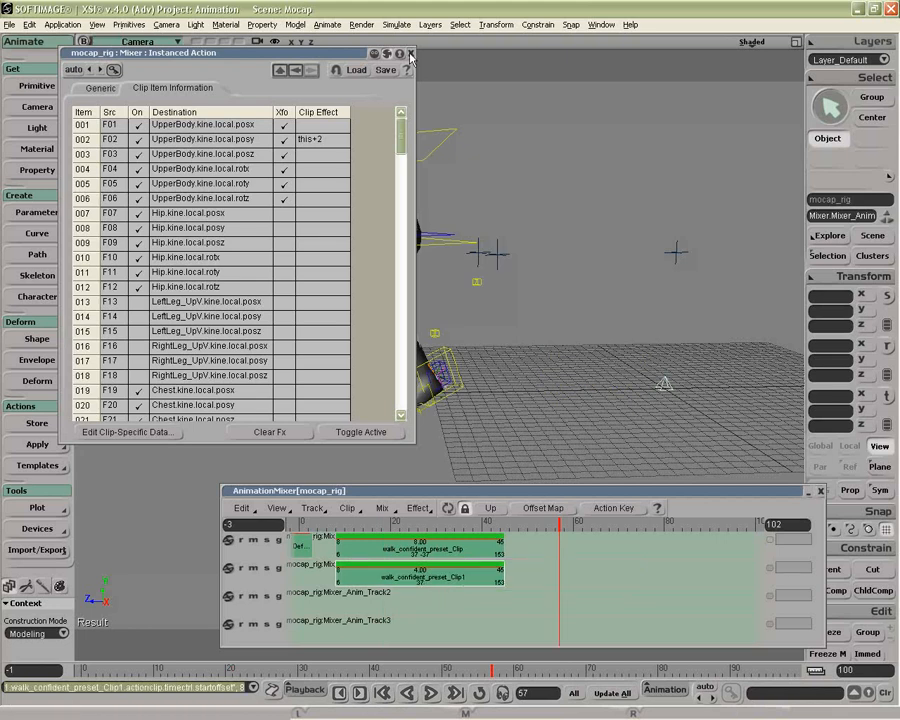
pyautogui.click(411, 55)
pyautogui.click(454, 525)
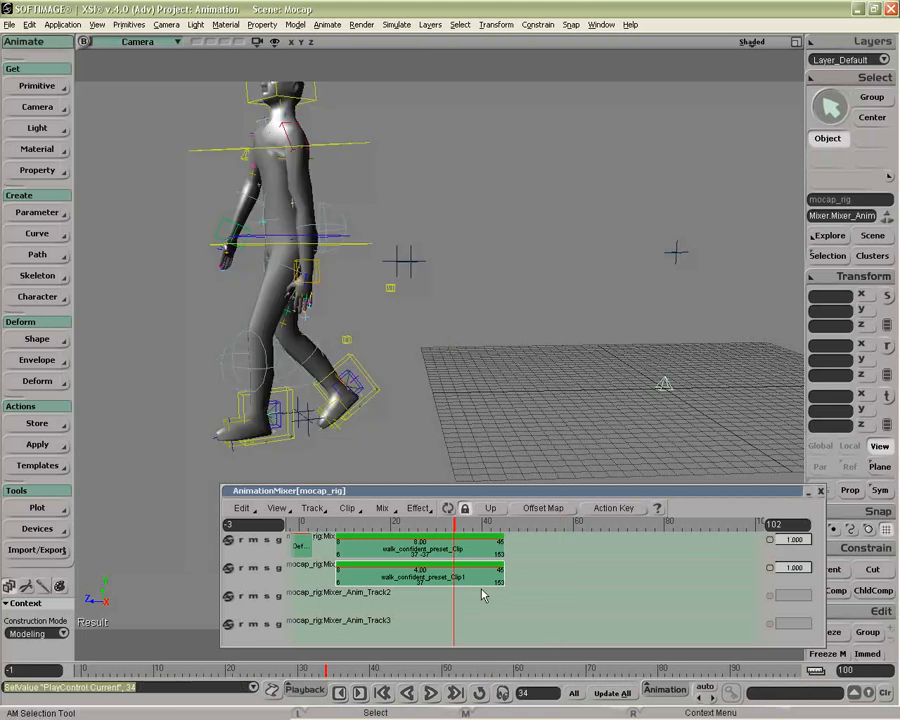
# Add one cycle to the duplicate clip and shift it to start at frame 36 with a time scale of 8
pyautogui.moveTo(502, 581); pyautogui.dragTo(672, 581)
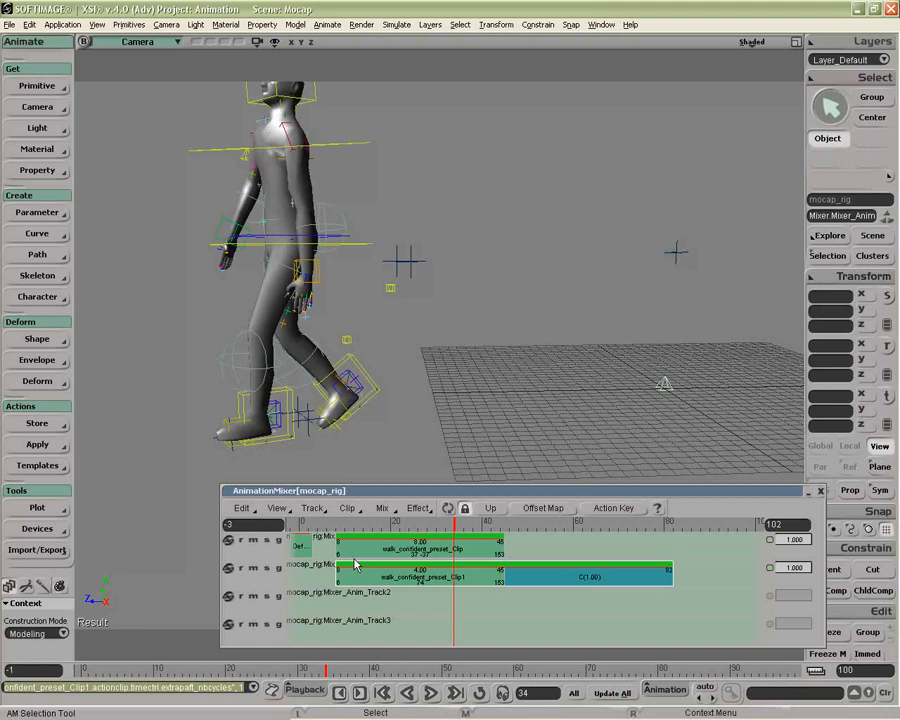
pyautogui.moveTo(355, 565); pyautogui.dragTo(413, 554)
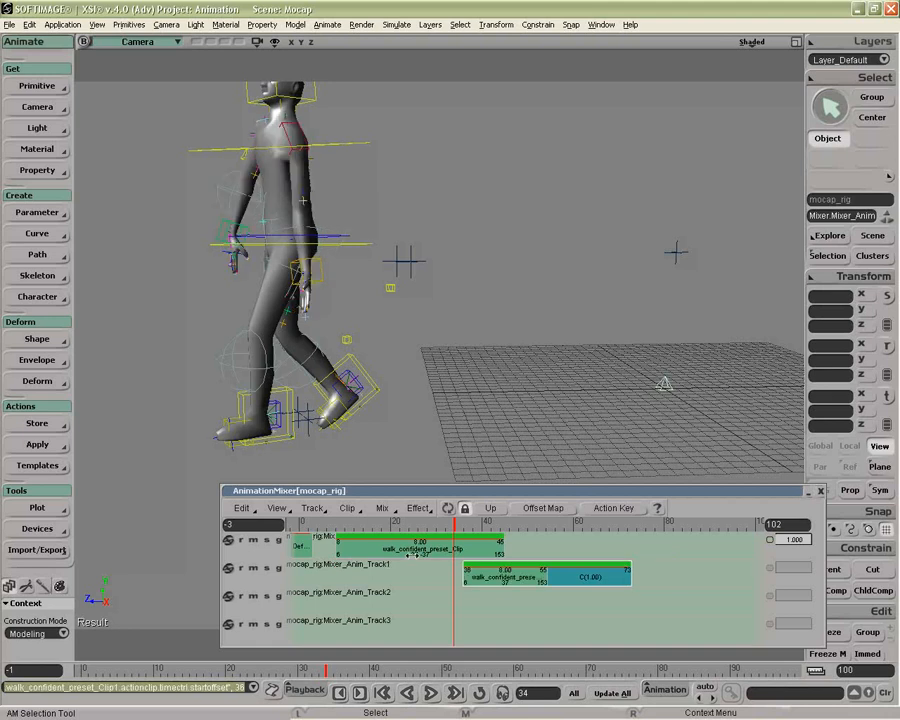